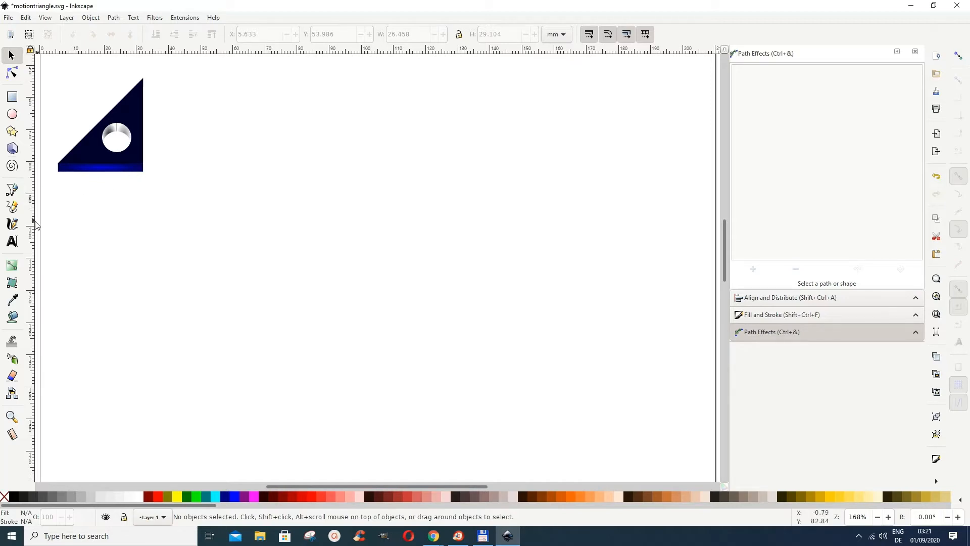
- Render a triangle from side c and angles a, b, with 100 px sides and angles of 45, 90 and 45 degrees
{"action": "left_click", "coordinate": [177, 20]}
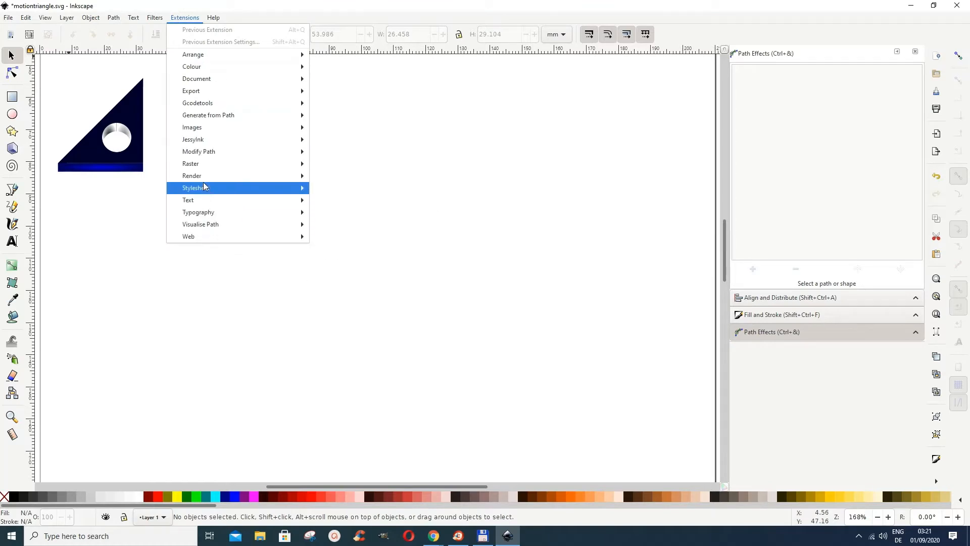
{"action": "mouse_move", "coordinate": [204, 180]}
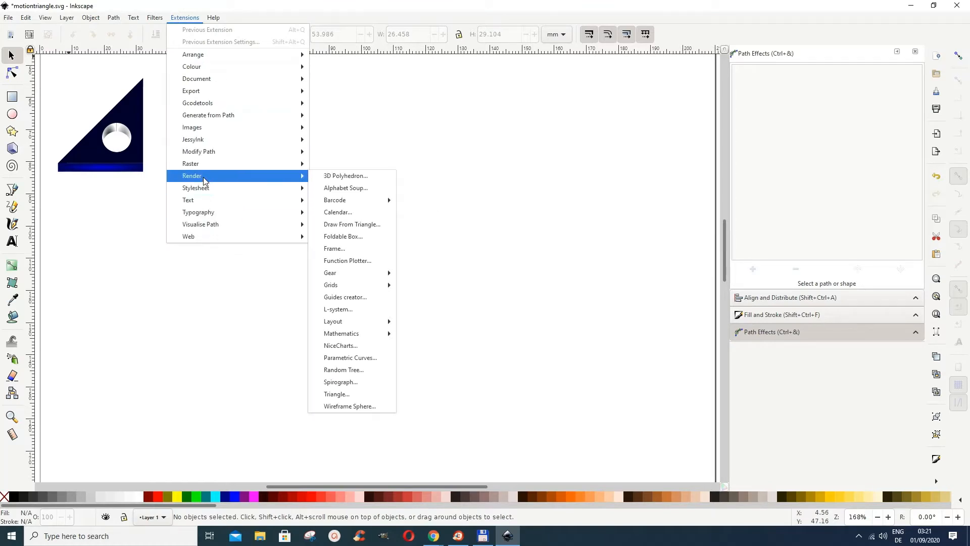
{"action": "left_click", "coordinate": [374, 395]}
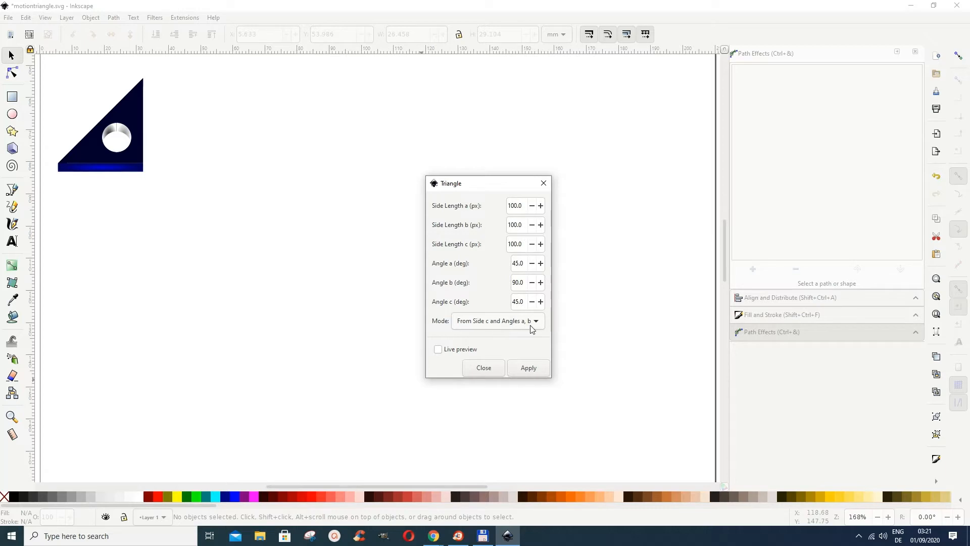
{"action": "left_click", "coordinate": [438, 349]}
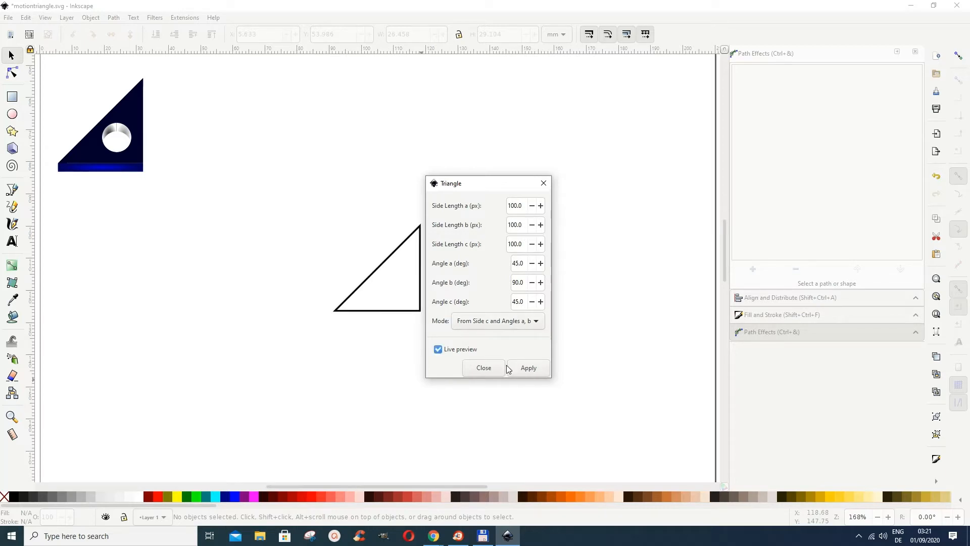
{"action": "left_click", "coordinate": [525, 372]}
{"action": "left_click", "coordinate": [544, 183]}
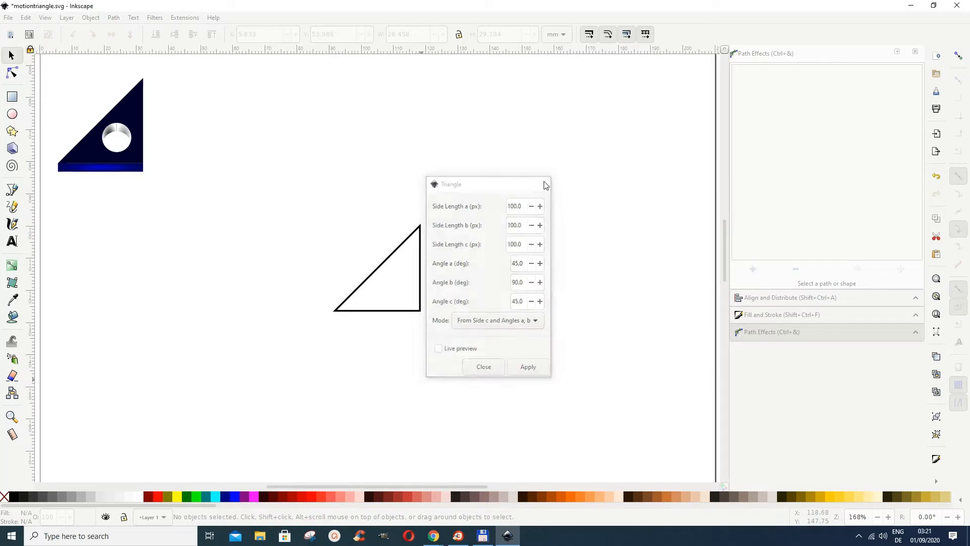
- Give the new triangle a flat dark blue fill (00002bff) and remove its stroke paint
{"action": "left_click", "coordinate": [422, 298]}
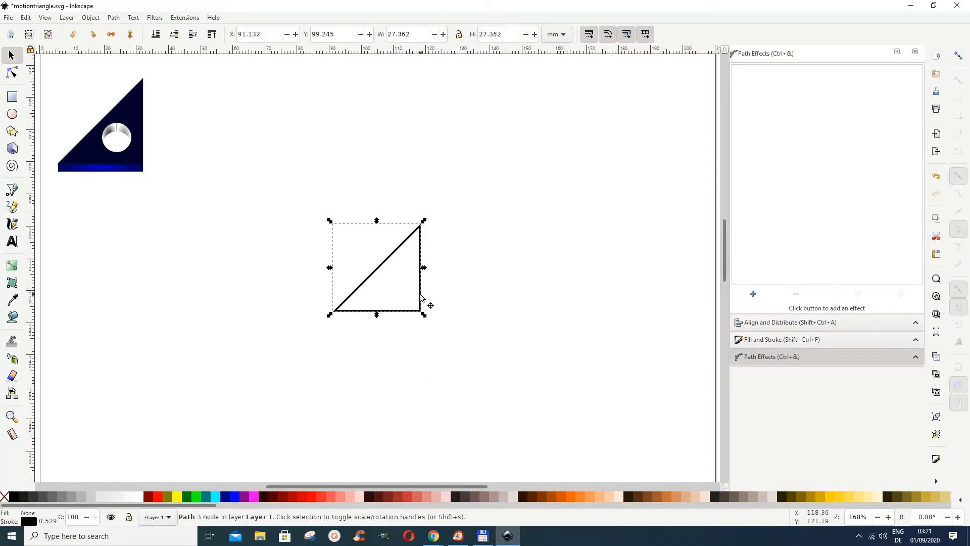
{"action": "left_click", "coordinate": [96, 19]}
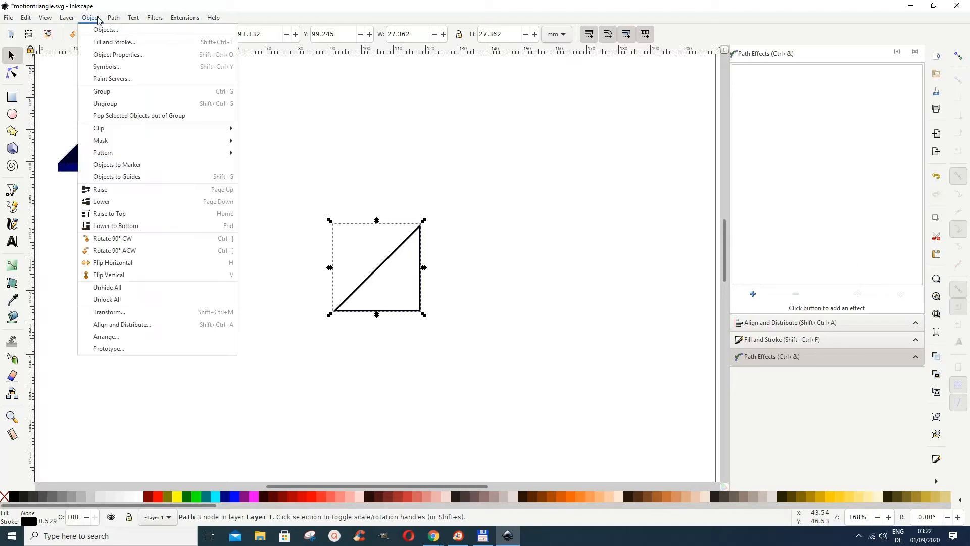
{"action": "left_click", "coordinate": [107, 43]}
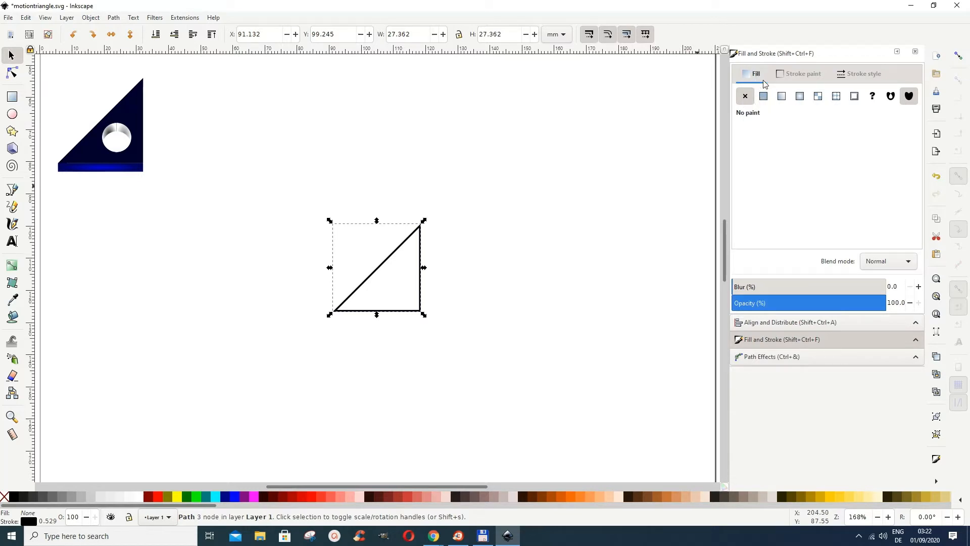
{"action": "left_click", "coordinate": [764, 97]}
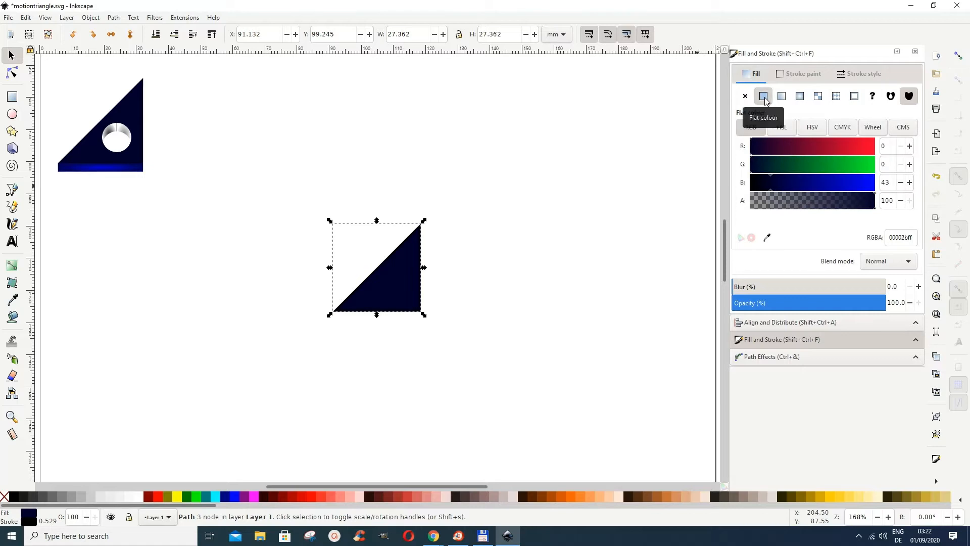
{"action": "left_click", "coordinate": [792, 77]}
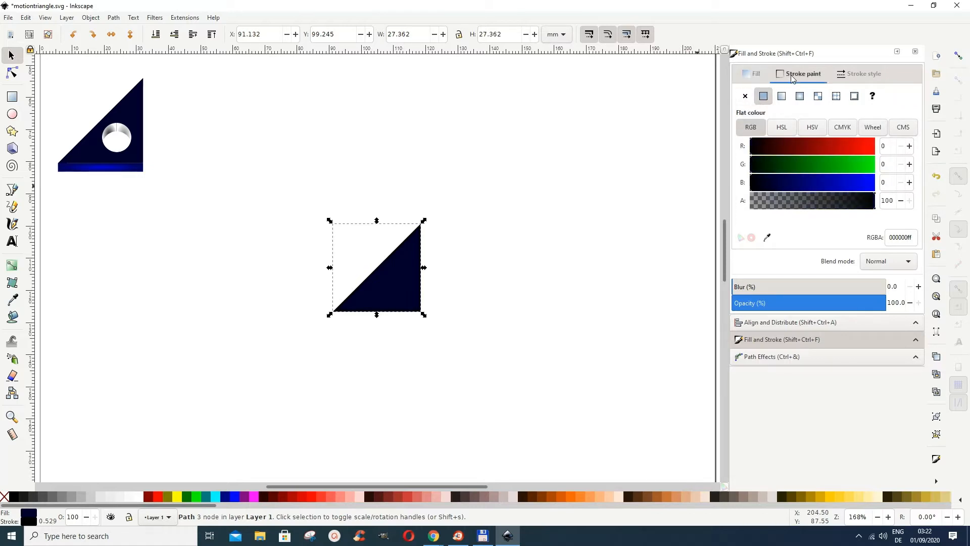
{"action": "left_click", "coordinate": [745, 97]}
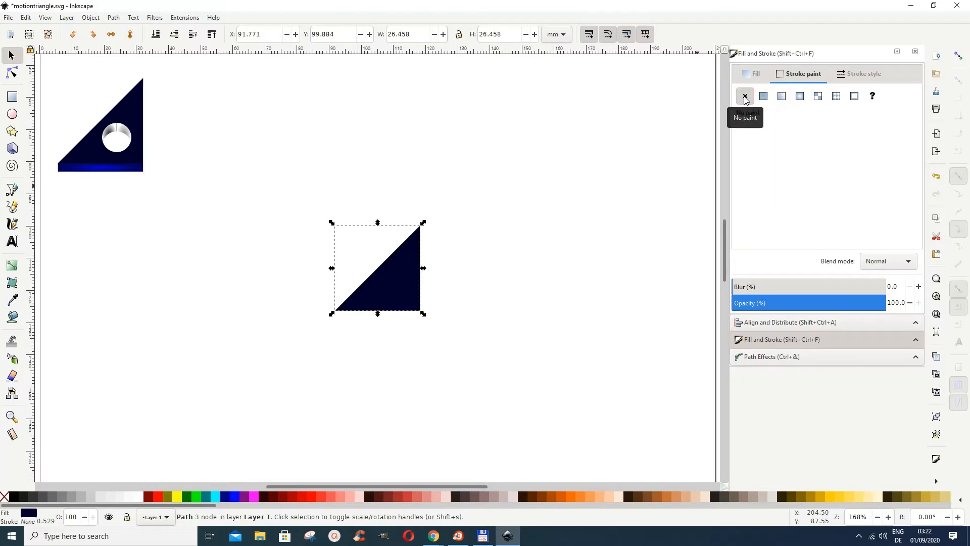
{"action": "left_click", "coordinate": [207, 173]}
- Draw a circle about 9.12 mm in diameter beside the triangle and fill it with orange #D45500
{"action": "left_click", "coordinate": [11, 115]}
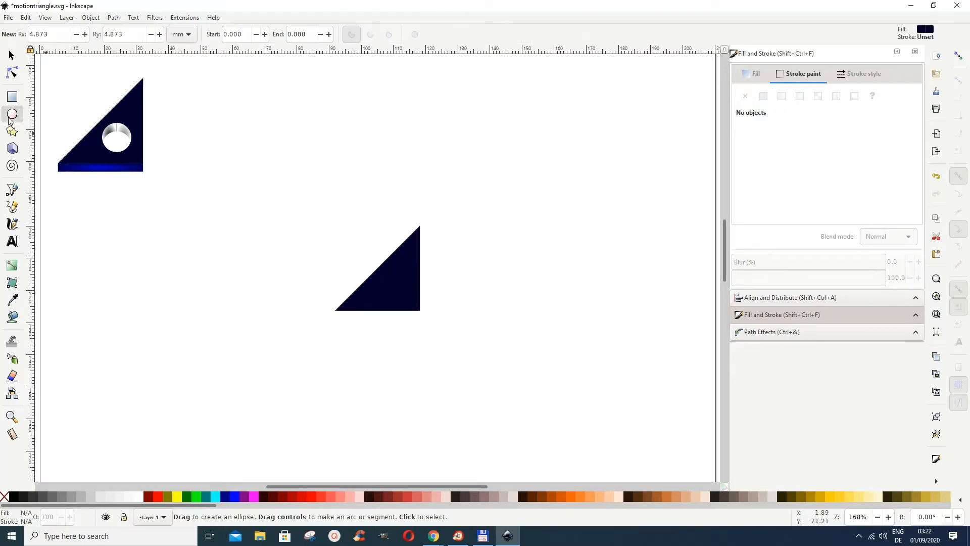
{"action": "key", "text": "shift"}
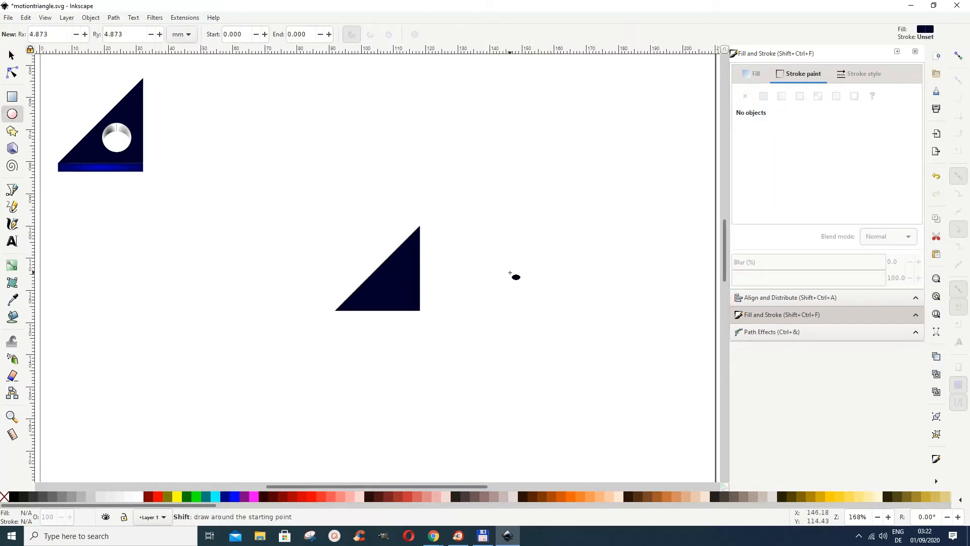
{"action": "left_click_drag", "start_coordinate": [503, 273], "coordinate": [516, 288]}
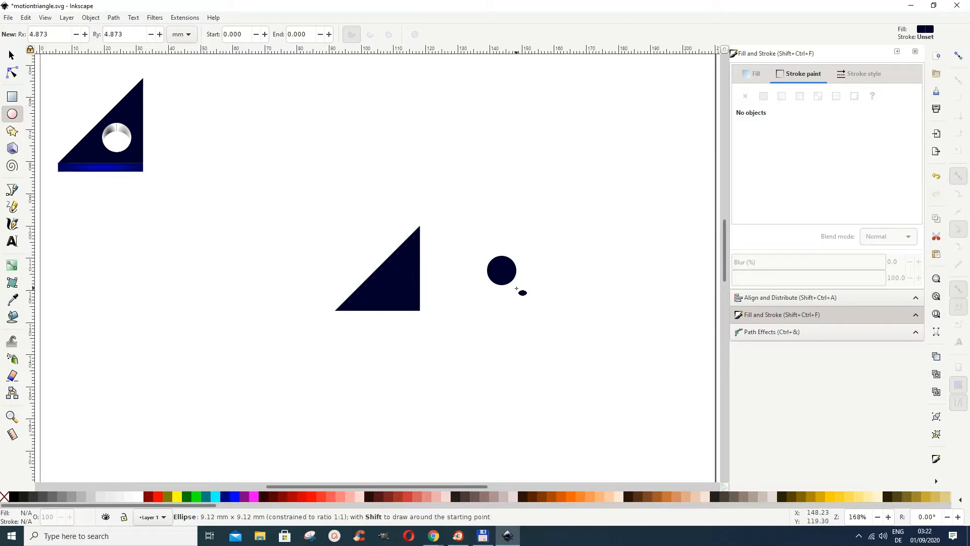
{"action": "left_click_drag", "start_coordinate": [516, 289], "coordinate": [517, 290]}
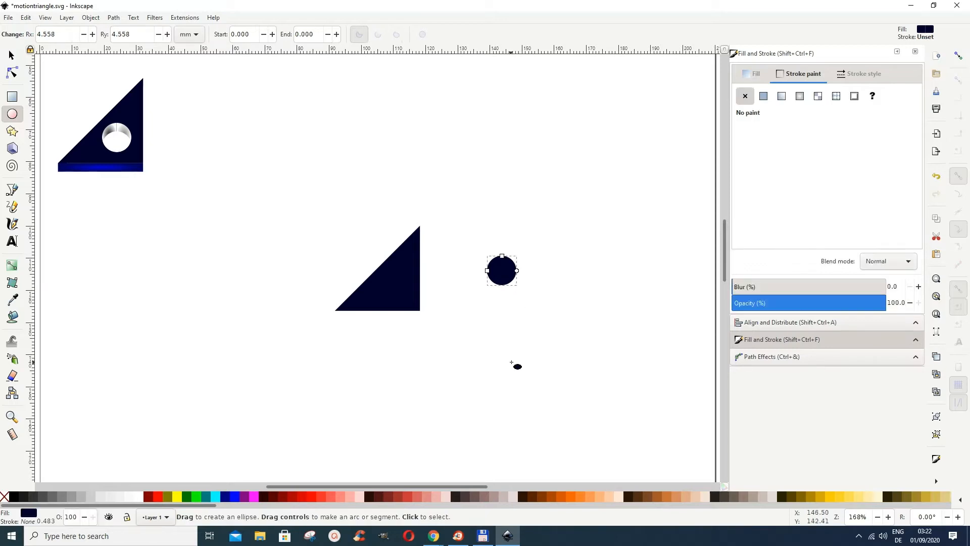
{"action": "left_click", "coordinate": [559, 495]}
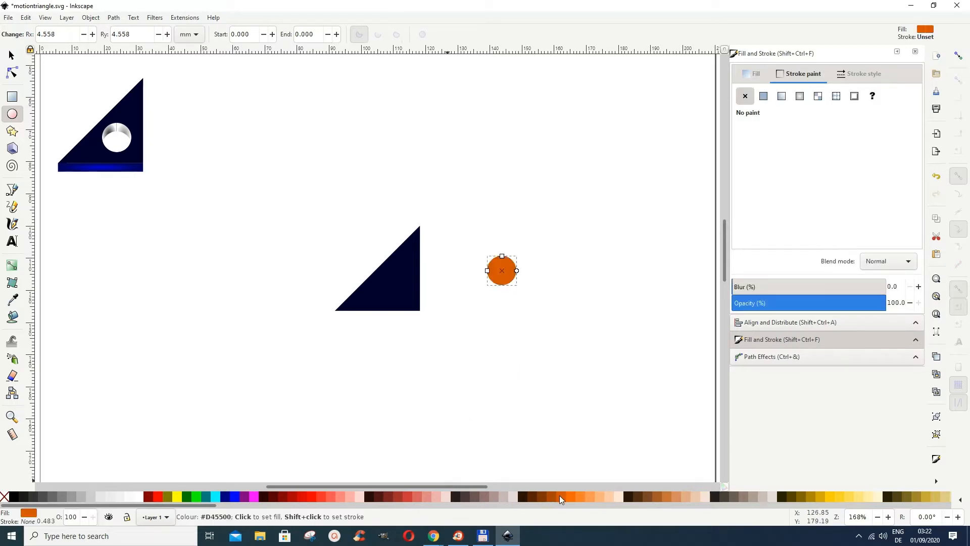
- Move the orange circle onto the triangle, near its right-angled corner
{"action": "left_click", "coordinate": [11, 55]}
{"action": "left_click_drag", "start_coordinate": [498, 270], "coordinate": [396, 285]}
{"action": "left_click", "coordinate": [502, 394]}
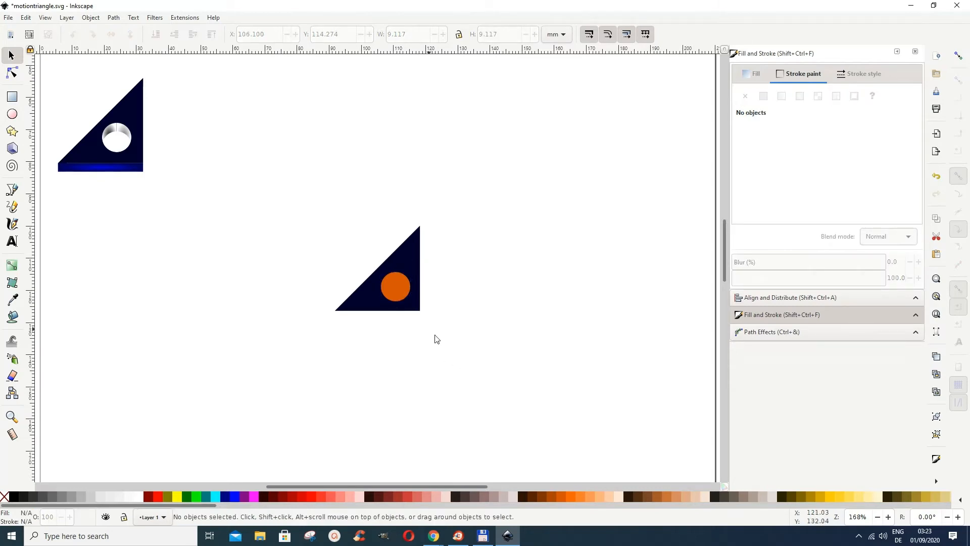
- Cut the circle out of the triangle with the Difference path operation, leaving a round hole
{"action": "left_click", "coordinate": [395, 294]}
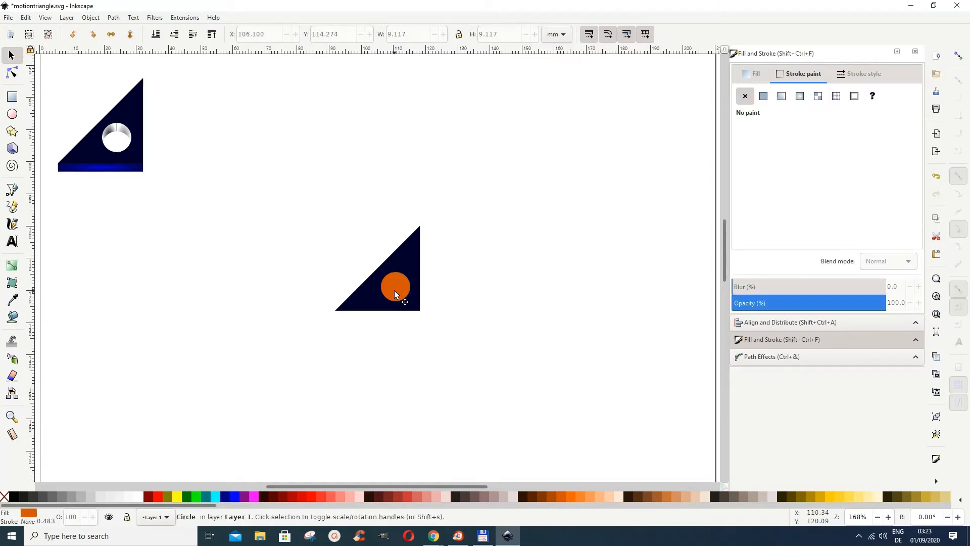
{"action": "left_click", "coordinate": [413, 253], "text": "shift"}
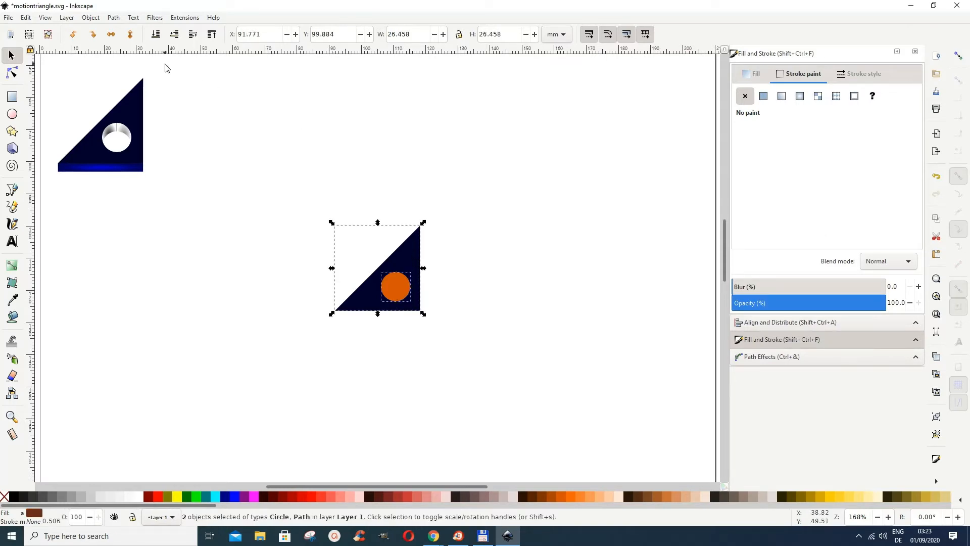
{"action": "left_click", "coordinate": [114, 18]}
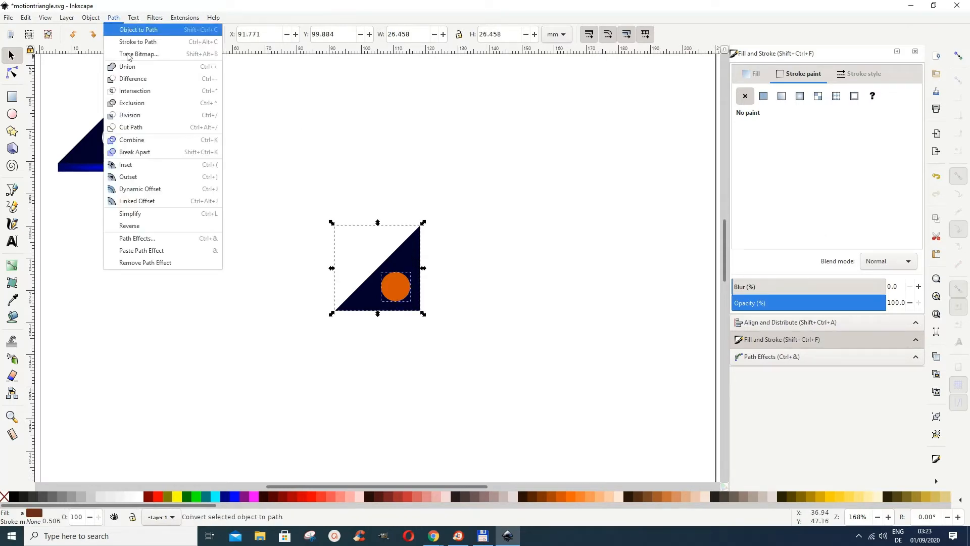
{"action": "left_click", "coordinate": [134, 82]}
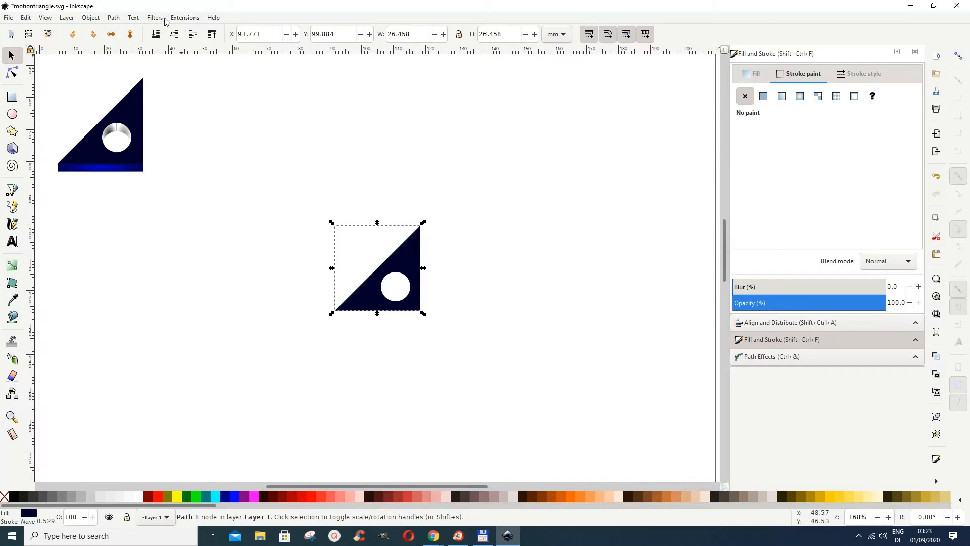
- Start the Motion extension on the holed triangle and turn on its live preview
{"action": "left_click", "coordinate": [181, 20]}
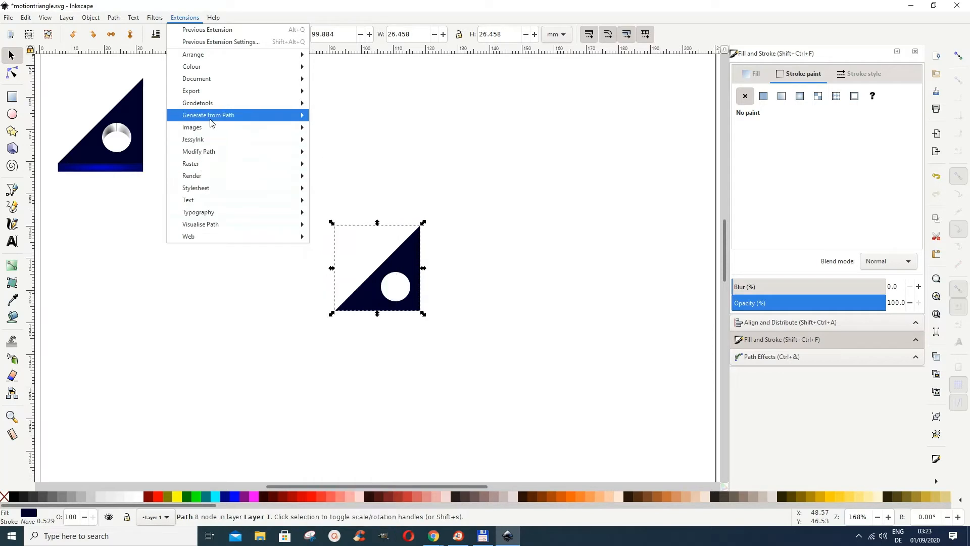
{"action": "mouse_move", "coordinate": [211, 121]}
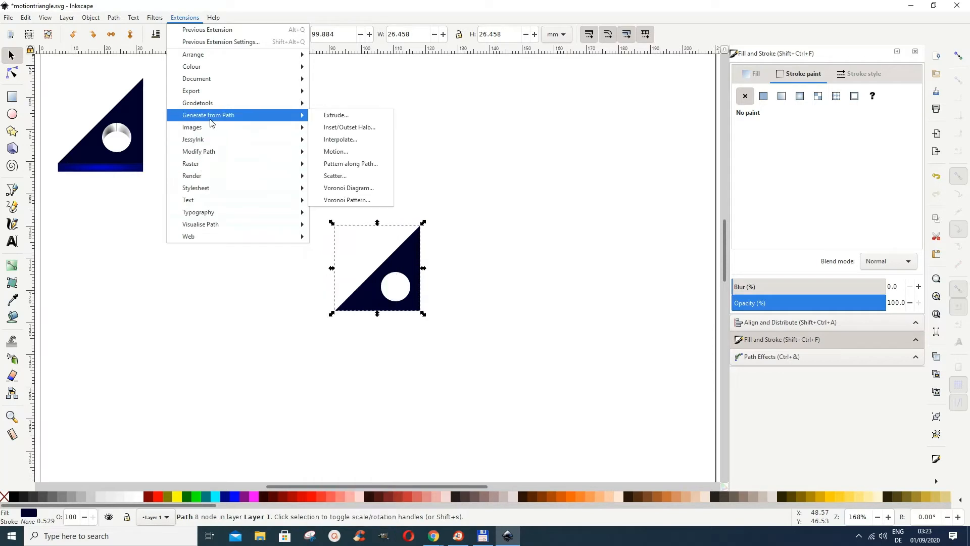
{"action": "left_click", "coordinate": [335, 156]}
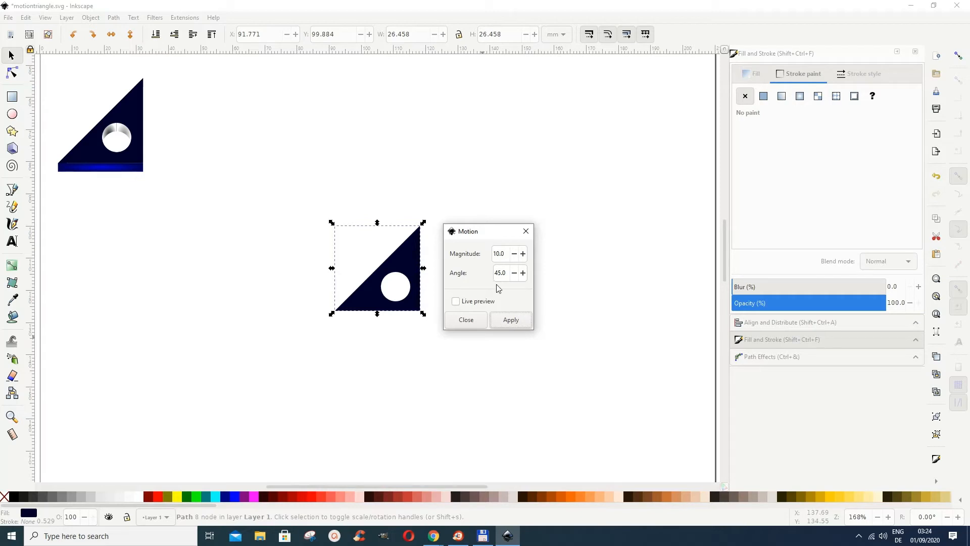
{"action": "left_click", "coordinate": [456, 303]}
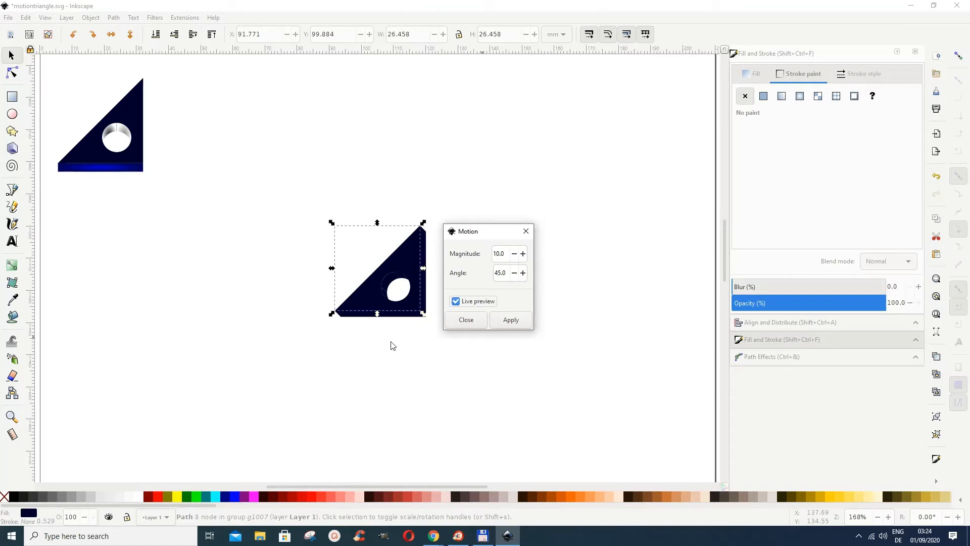
- Try a motion angle of 90 degrees in the live preview
{"action": "left_click", "coordinate": [501, 272]}
{"action": "key", "text": "BackSpace"}
{"action": "key", "text": "BackSpace"}
{"action": "type", "text": "90"}
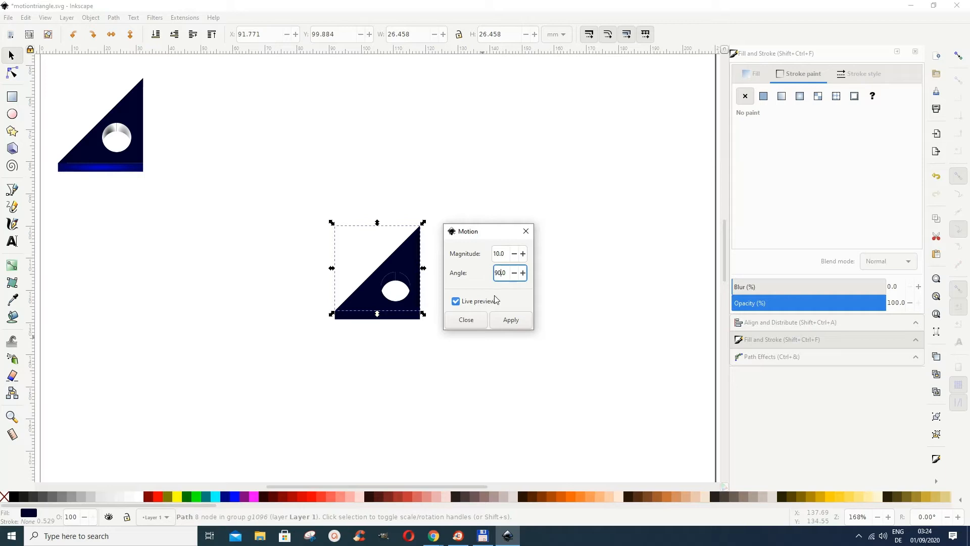
- Set the motion angle to 45 degrees and apply the effect with a magnitude of 10
{"action": "key", "text": "BackSpace"}
{"action": "key", "text": "BackSpace"}
{"action": "type", "text": "45"}
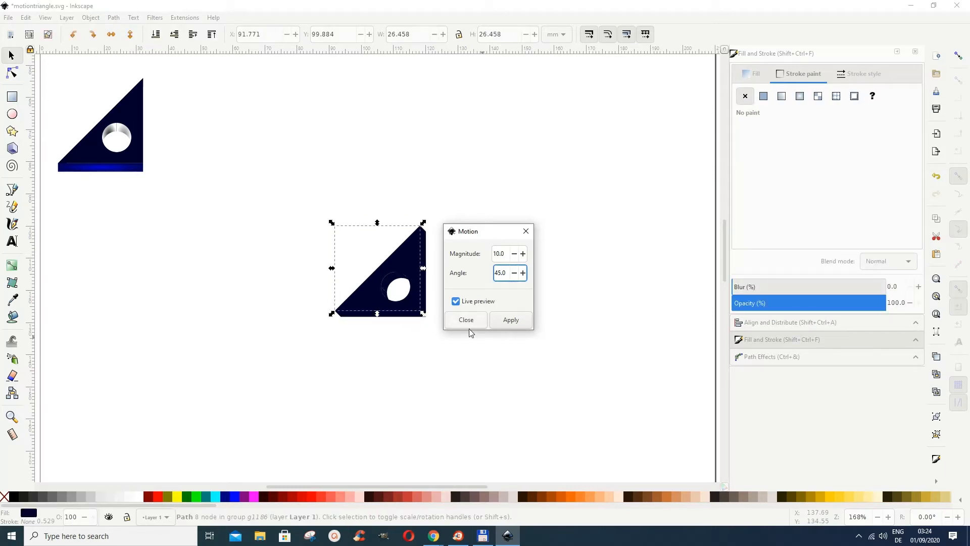
{"action": "left_click", "coordinate": [511, 322]}
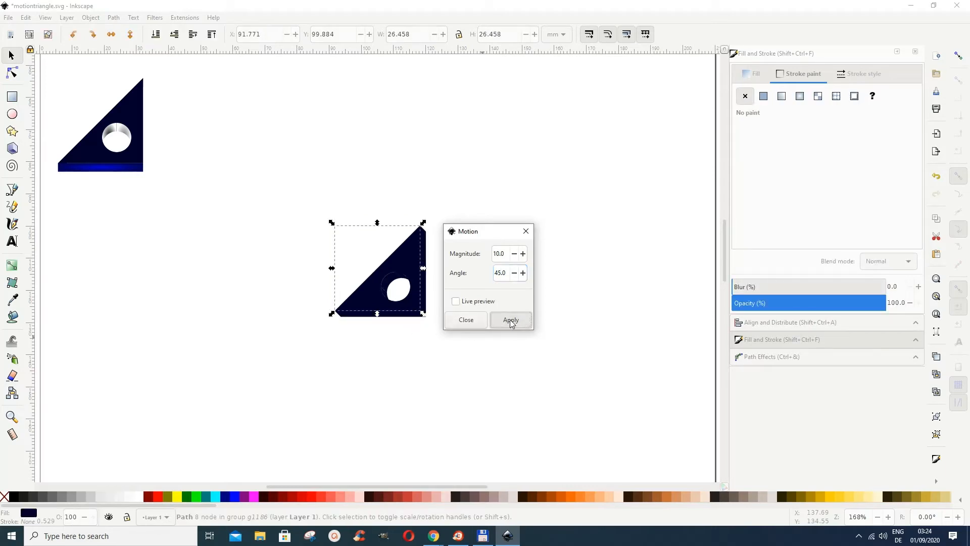
{"action": "left_click", "coordinate": [526, 230]}
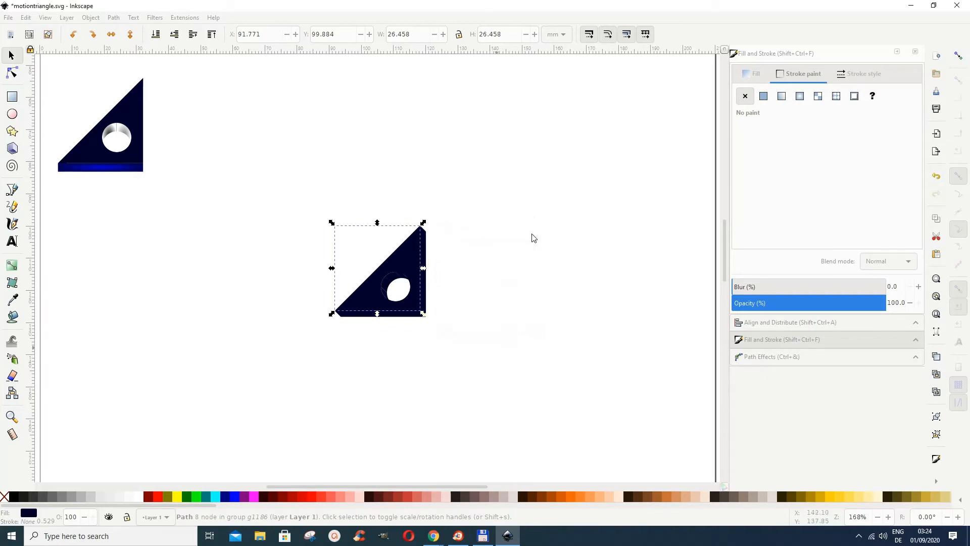
- Ungroup the holed triangle and its generated motion sides
{"action": "left_click", "coordinate": [416, 341]}
{"action": "left_click_drag", "start_coordinate": [296, 189], "coordinate": [461, 375]}
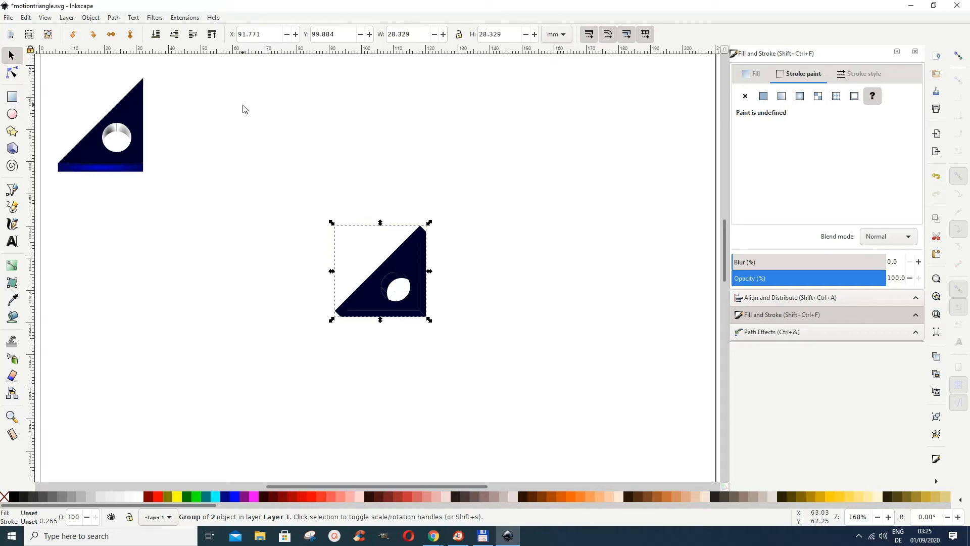
{"action": "left_click", "coordinate": [89, 17]}
{"action": "left_click", "coordinate": [99, 104]}
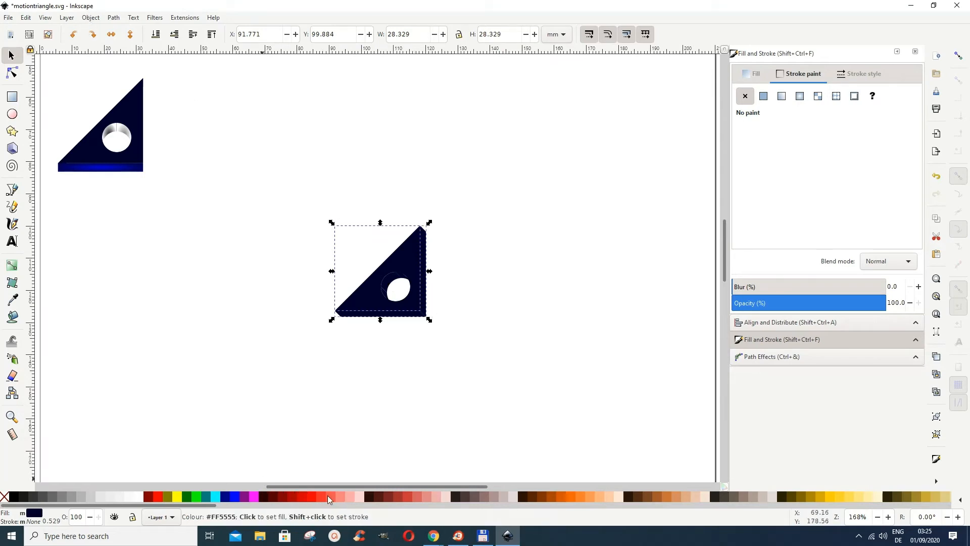
{"action": "left_click", "coordinate": [481, 433]}
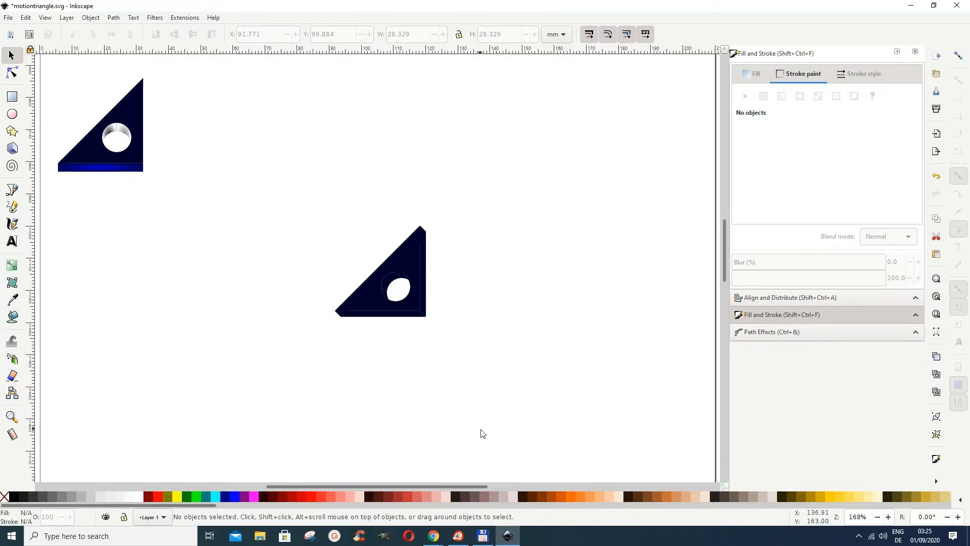
- Fill the front face of the extruded triangle with dark green #1C241C
{"action": "left_click", "coordinate": [365, 307]}
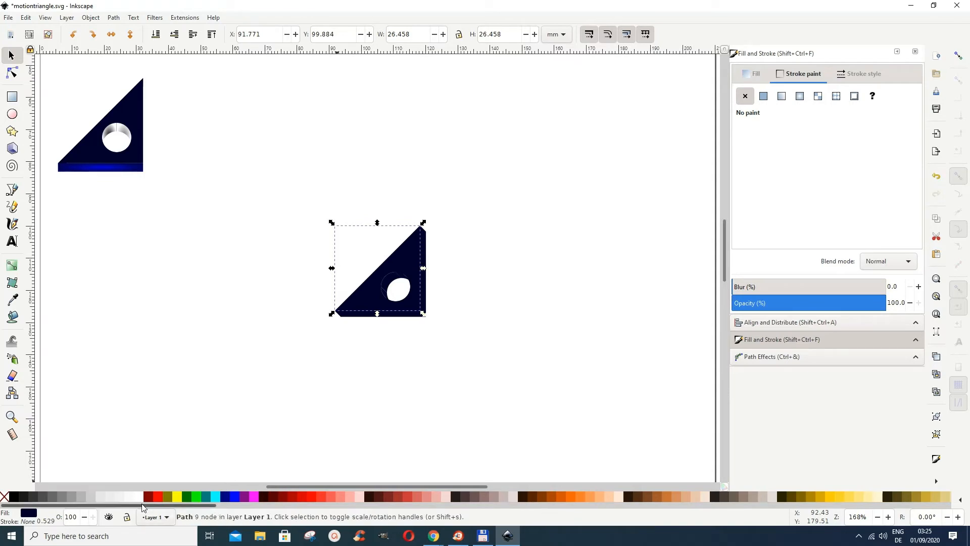
{"action": "left_click_drag", "start_coordinate": [142, 507], "coordinate": [484, 510]}
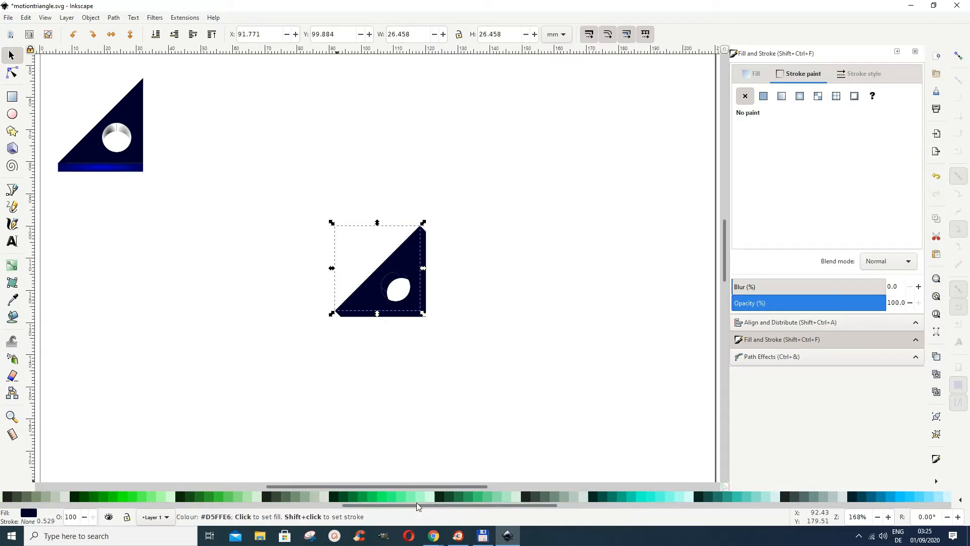
{"action": "left_click", "coordinate": [266, 500]}
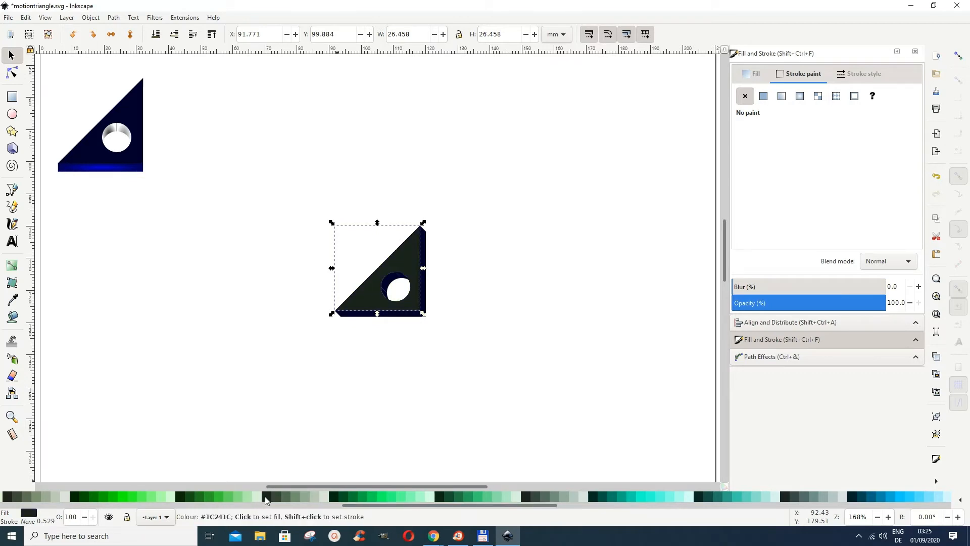
- Ungroup the motion side pieces of the extruded triangle into separate paths
{"action": "left_click", "coordinate": [364, 317]}
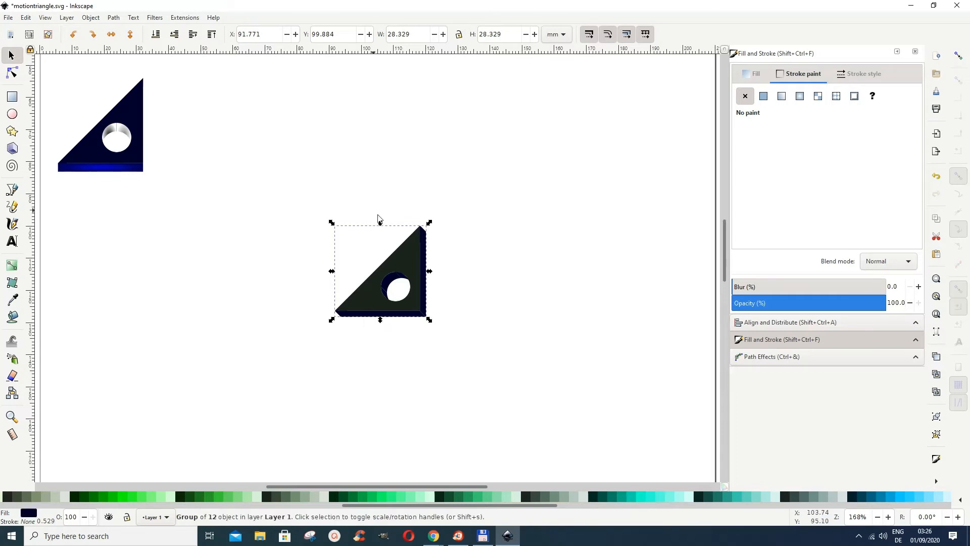
{"action": "left_click", "coordinate": [91, 18]}
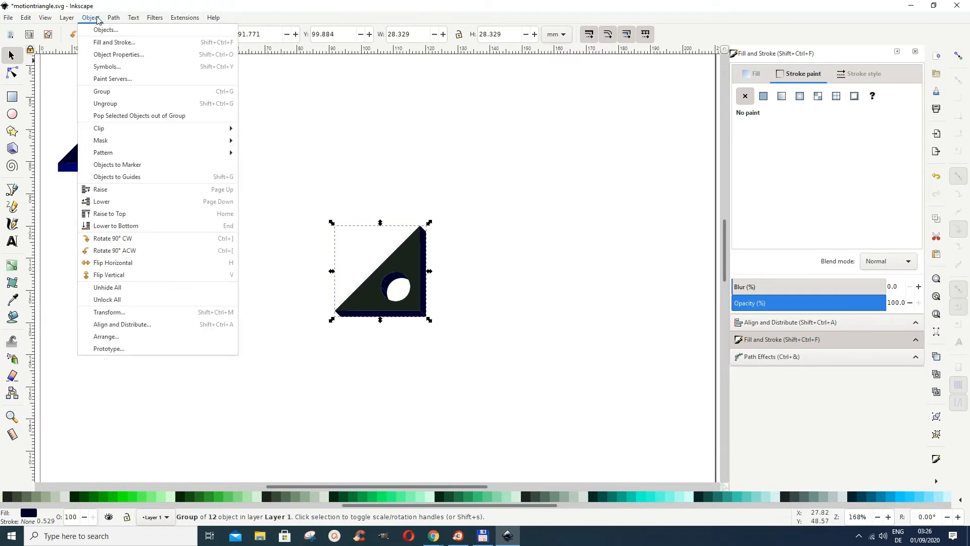
{"action": "left_click", "coordinate": [115, 105]}
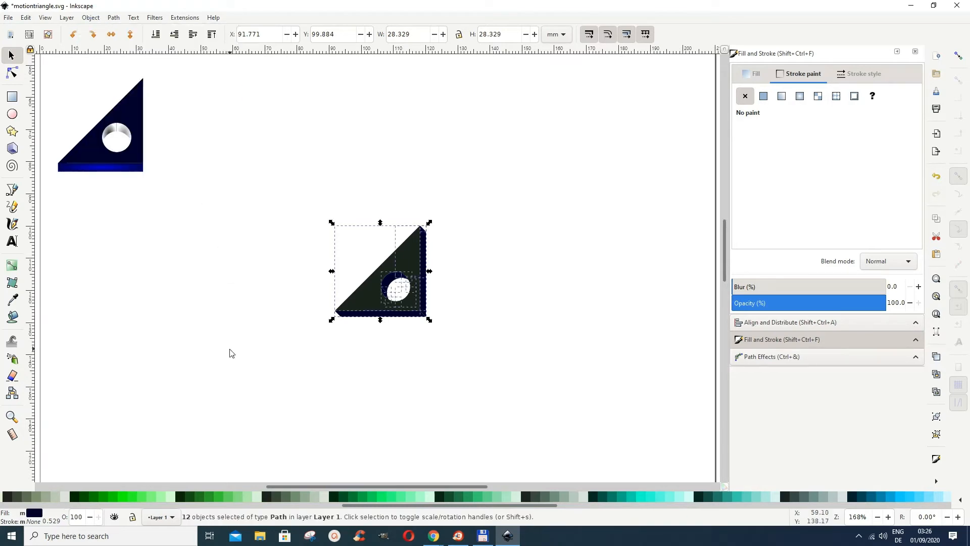
{"action": "left_click", "coordinate": [375, 367]}
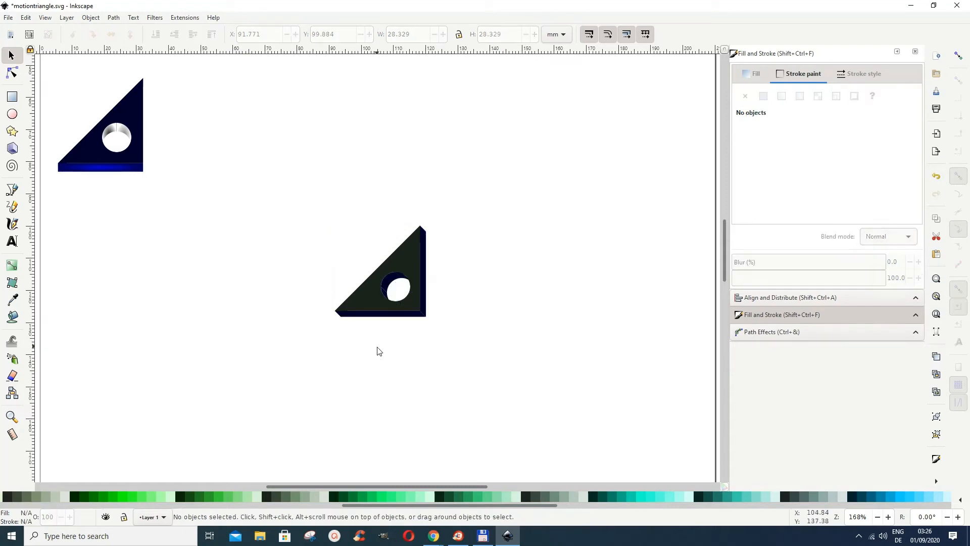
- Fill the triangle's bottom side strip with #536C53 and its right side strip with #374837
{"action": "left_click", "coordinate": [380, 319]}
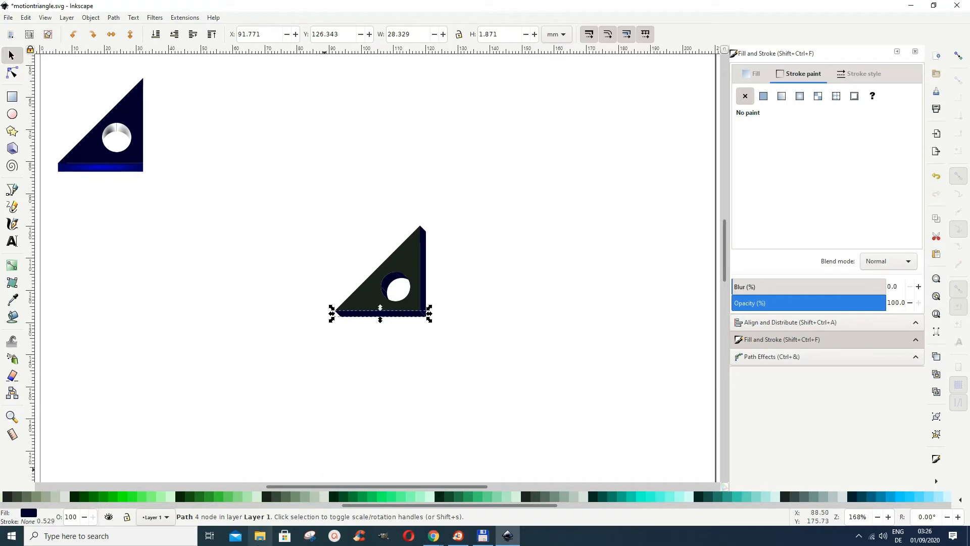
{"action": "left_click", "coordinate": [284, 499]}
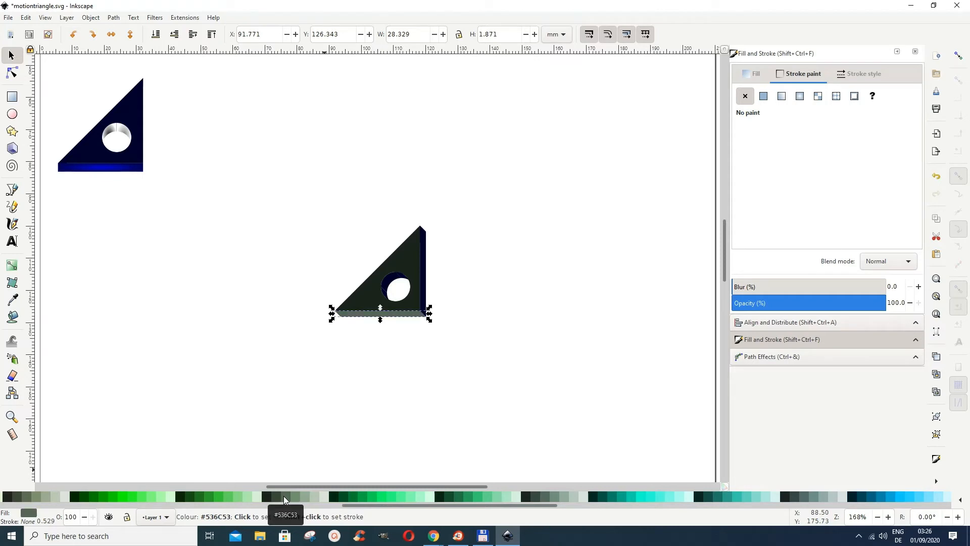
{"action": "left_click", "coordinate": [424, 303]}
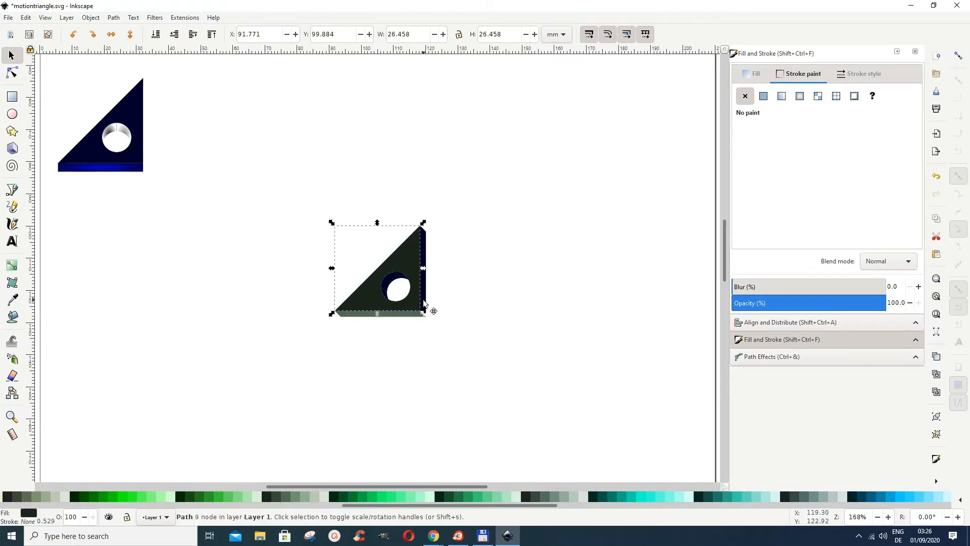
{"action": "left_click", "coordinate": [427, 301]}
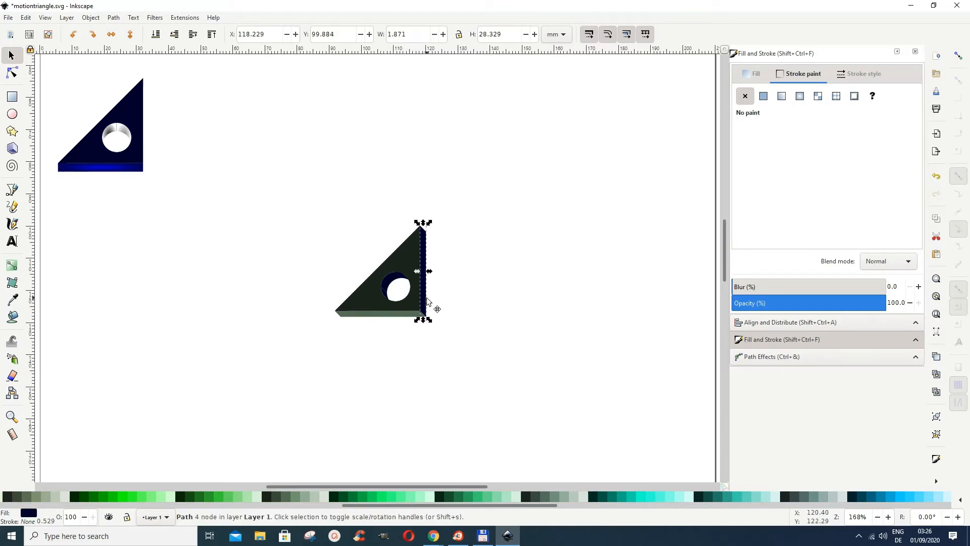
{"action": "left_click", "coordinate": [276, 498]}
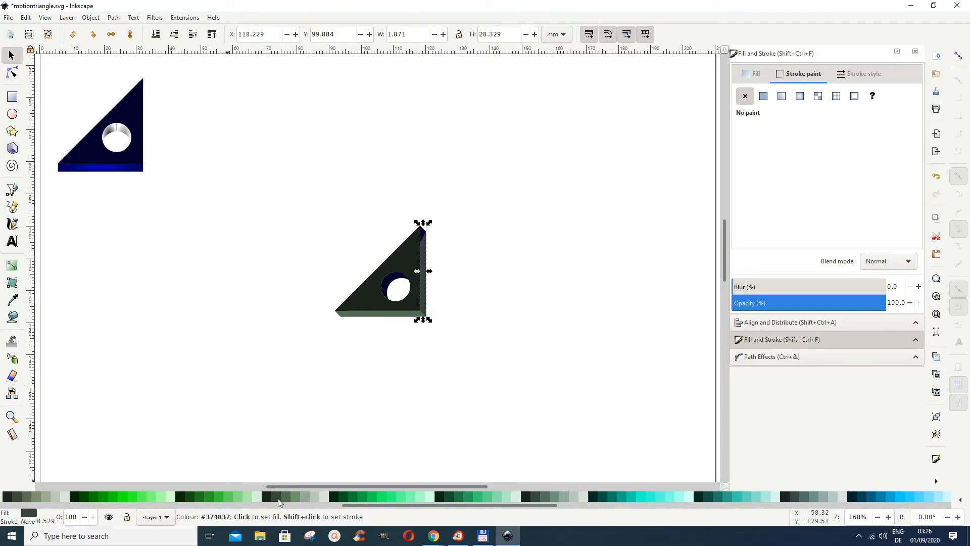
{"action": "left_click", "coordinate": [396, 411]}
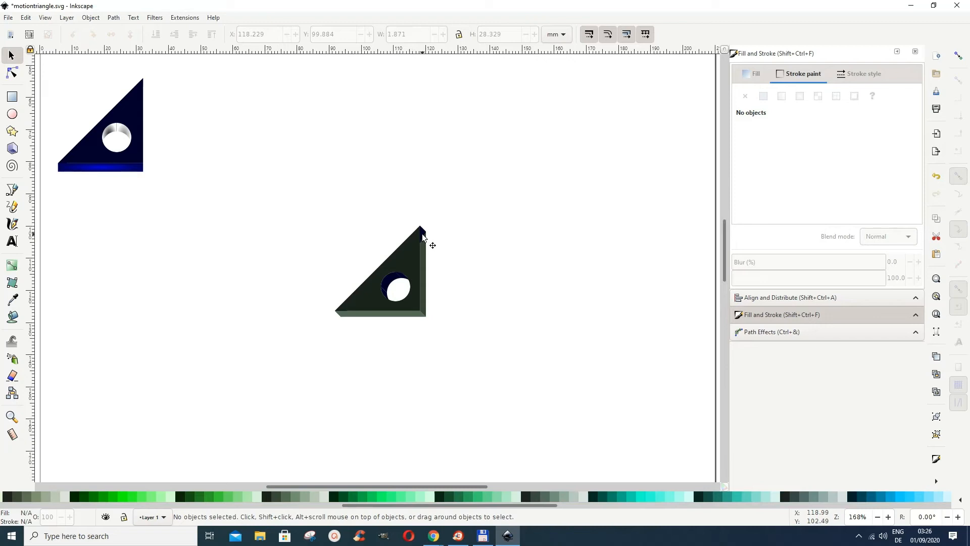
- Move the front face to the left of the side pieces and delete the stray piece linking the hole to the triangle's upper corner
{"action": "left_click", "coordinate": [406, 266]}
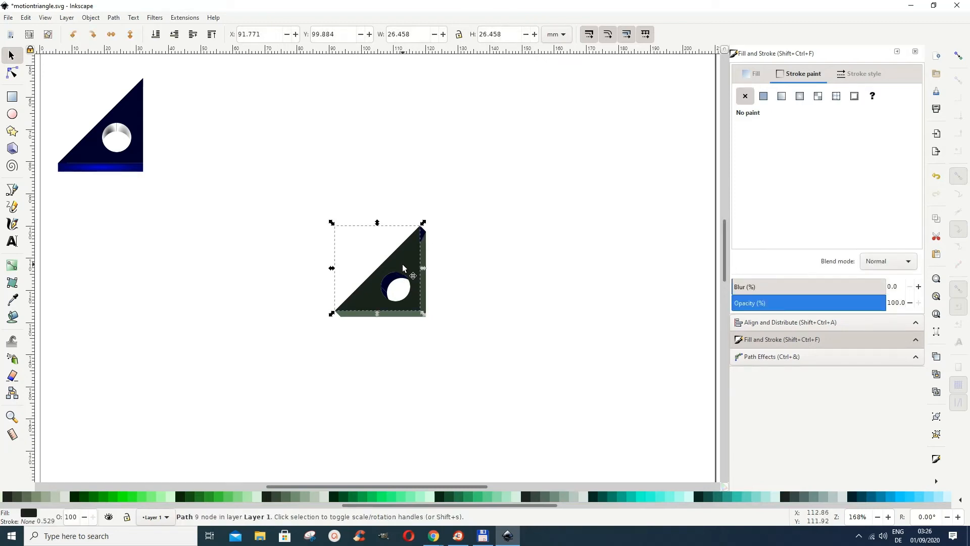
{"action": "left_click_drag", "start_coordinate": [406, 268], "coordinate": [357, 267]}
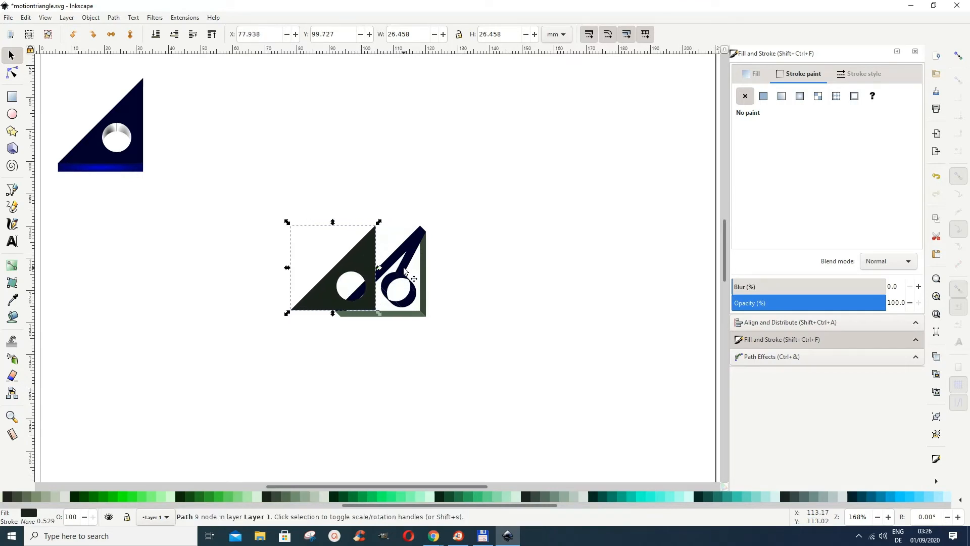
{"action": "left_click", "coordinate": [404, 272]}
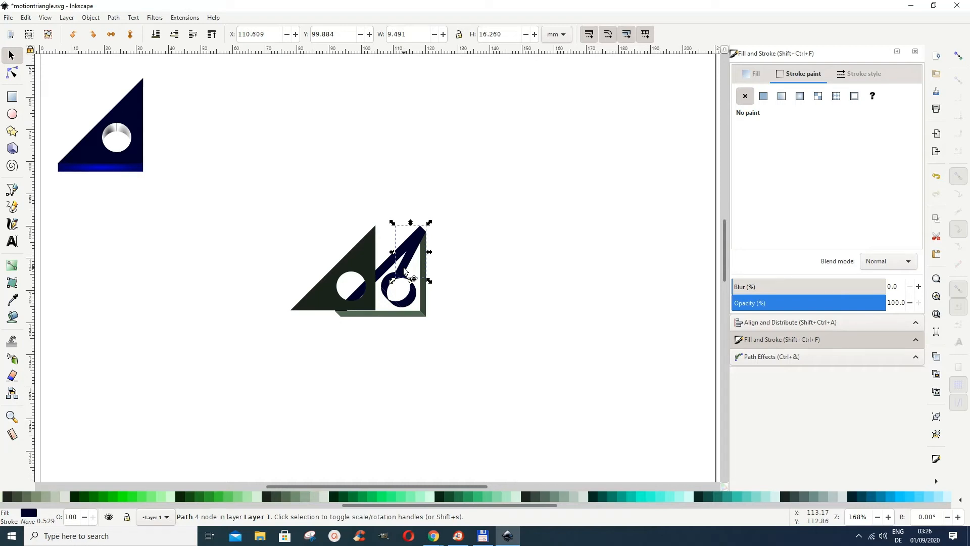
{"action": "key", "text": "Delete"}
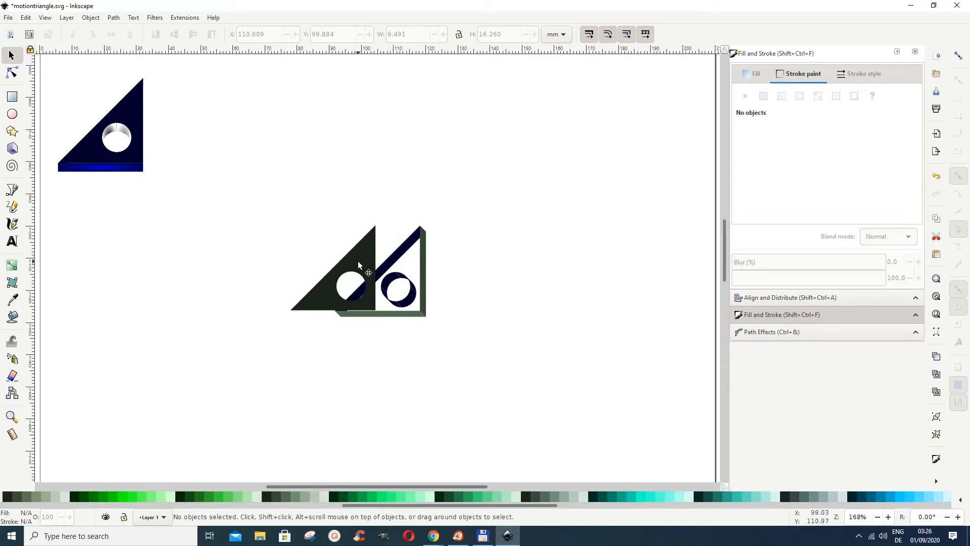
{"action": "mouse_move", "coordinate": [358, 265]}
{"action": "left_mouse_down"}
{"action": "mouse_move", "coordinate": [400, 265]}
{"action": "mouse_move", "coordinate": [362, 264]}
{"action": "left_mouse_up"}
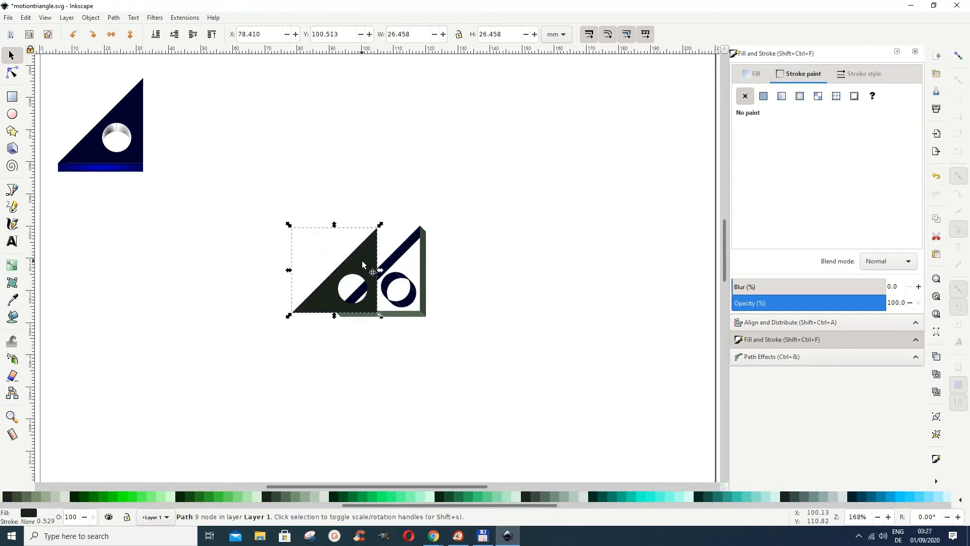
- Give the upper-left wall segment of the hole a radial gradient fill
{"action": "left_click", "coordinate": [390, 286]}
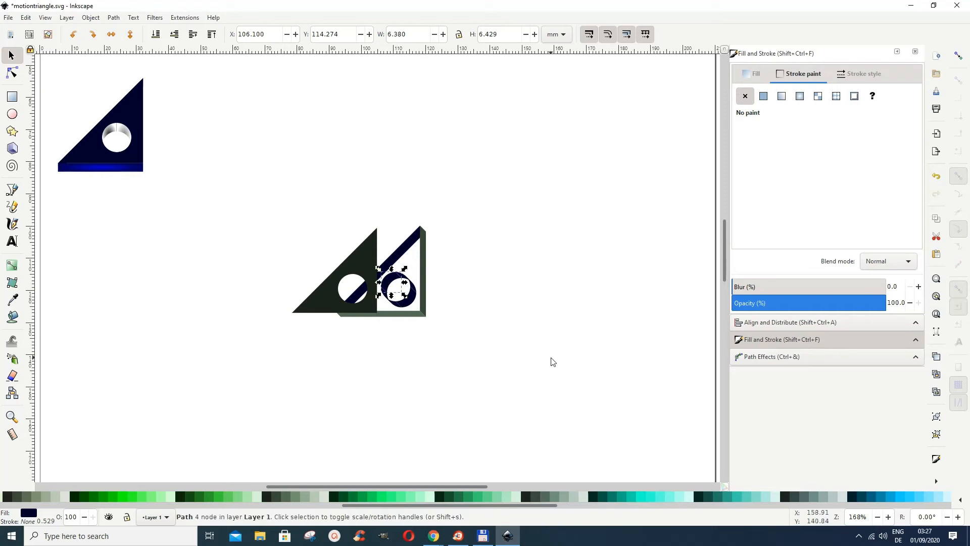
{"action": "left_click", "coordinate": [800, 98]}
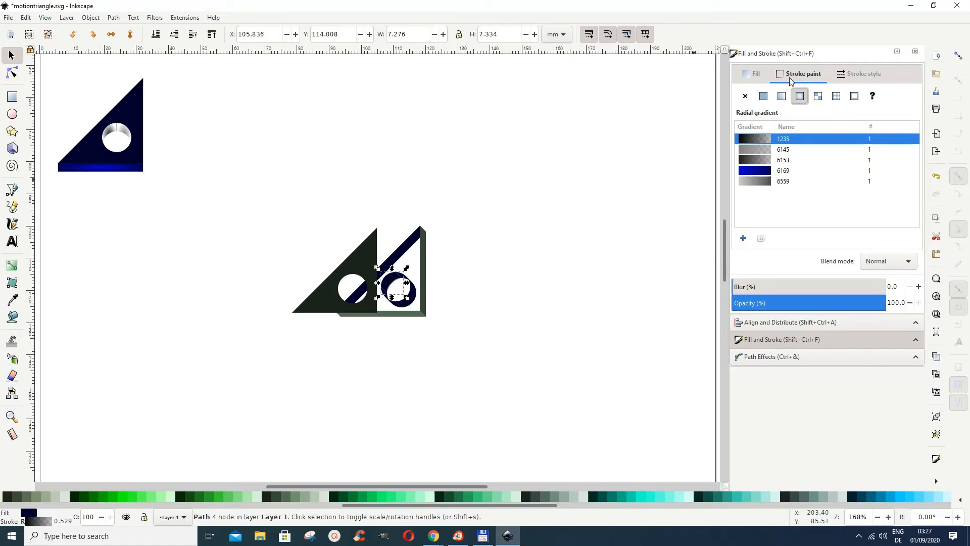
{"action": "left_click", "coordinate": [936, 176]}
{"action": "left_click", "coordinate": [755, 81]}
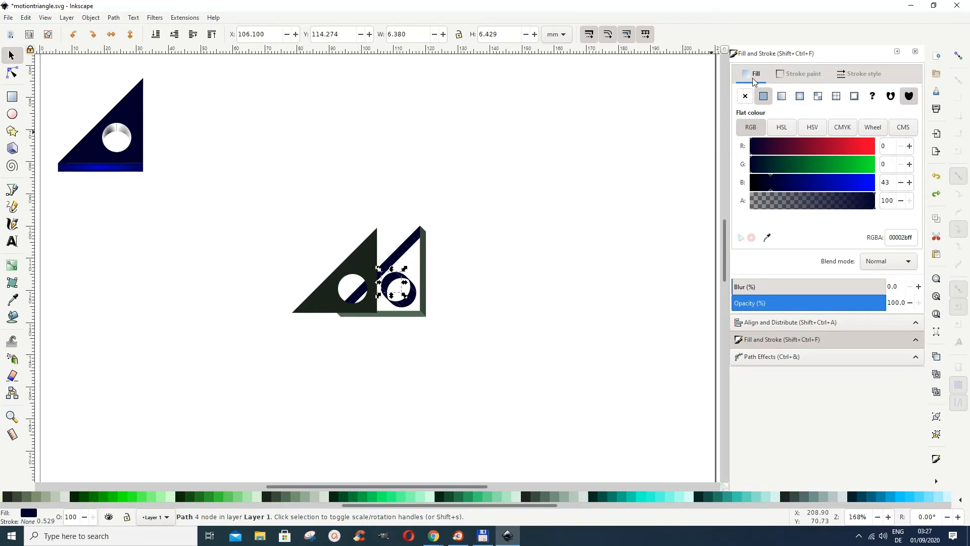
{"action": "left_click", "coordinate": [798, 96]}
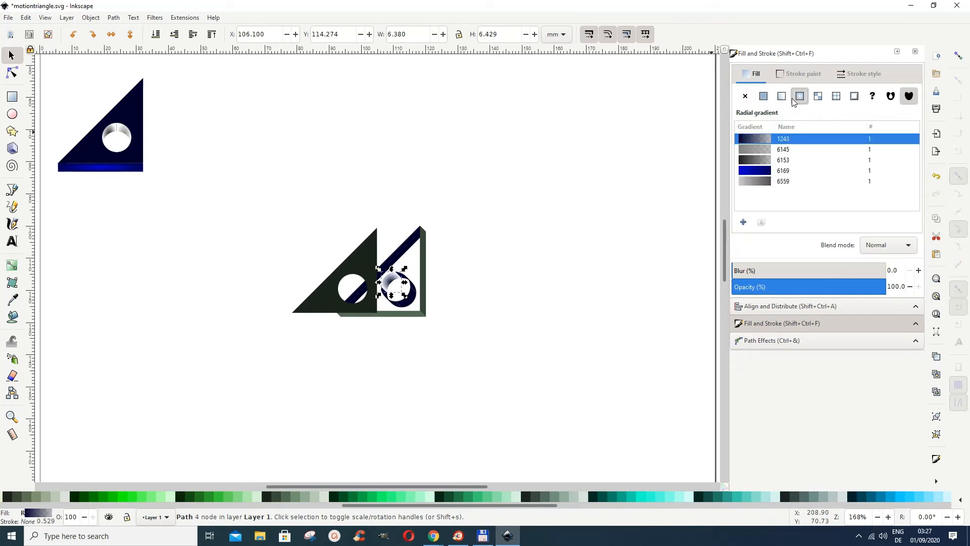
- Colour the upper-left hole segment's radial gradient with #374837 at the centre and #DBE3DB at the outer stop
{"action": "left_click", "coordinate": [10, 269]}
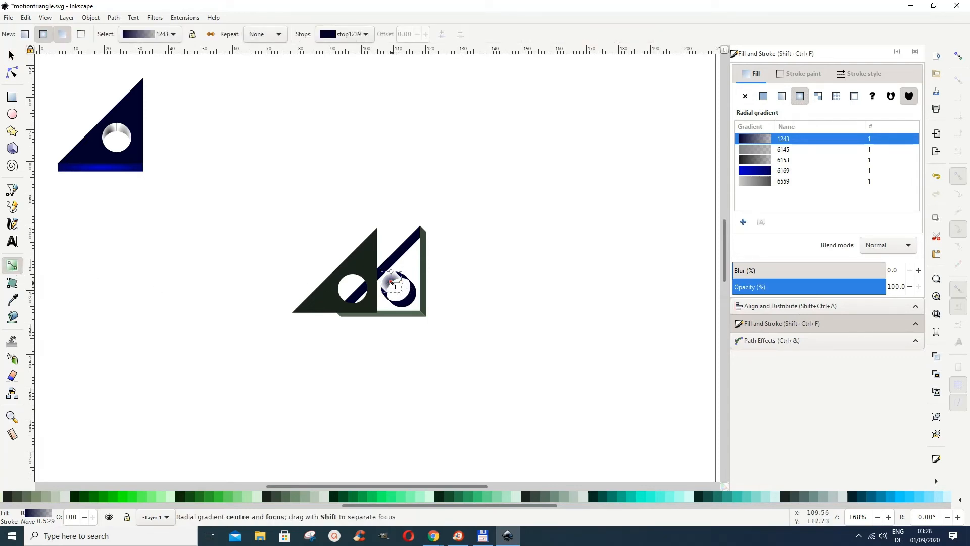
{"action": "left_click", "coordinate": [393, 282]}
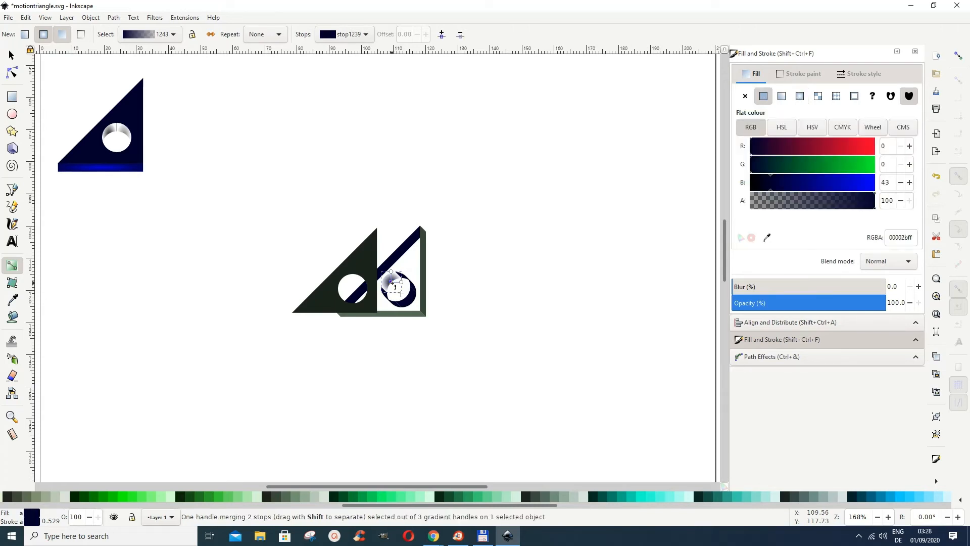
{"action": "left_click", "coordinate": [284, 502]}
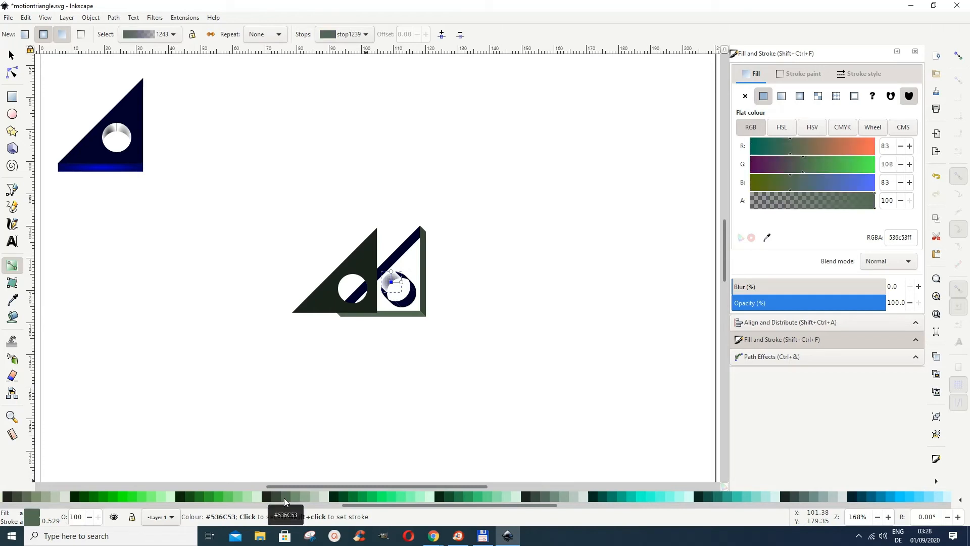
{"action": "left_click", "coordinate": [275, 501]}
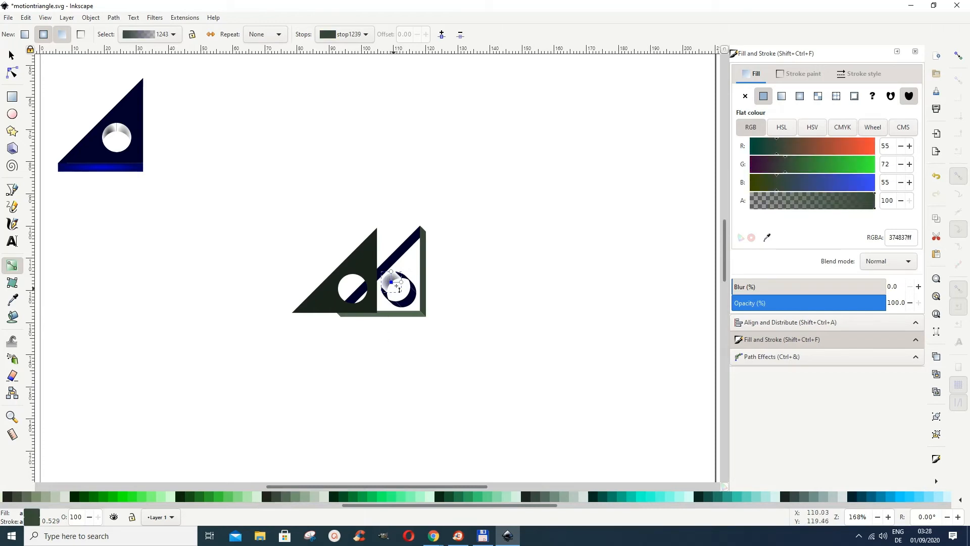
{"action": "left_click", "coordinate": [404, 286]}
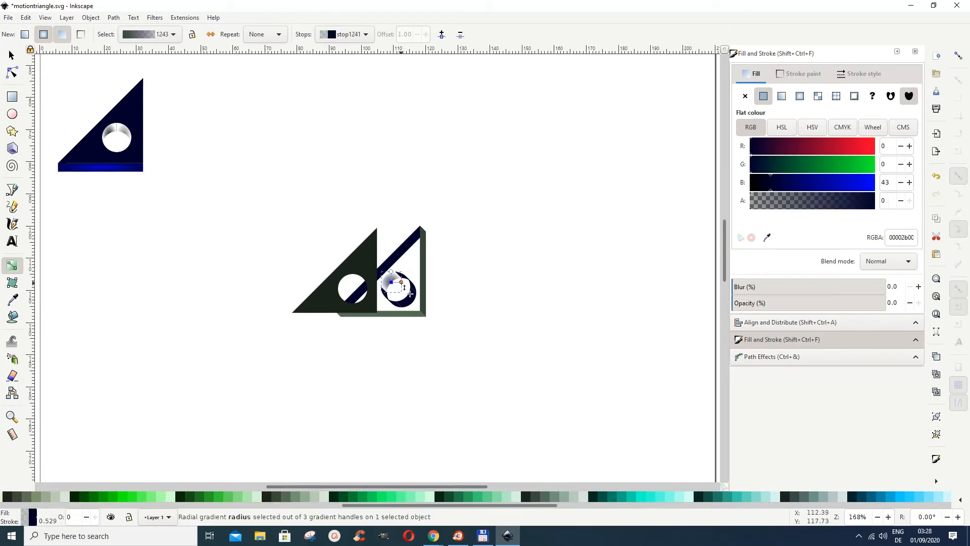
{"action": "left_click", "coordinate": [323, 501]}
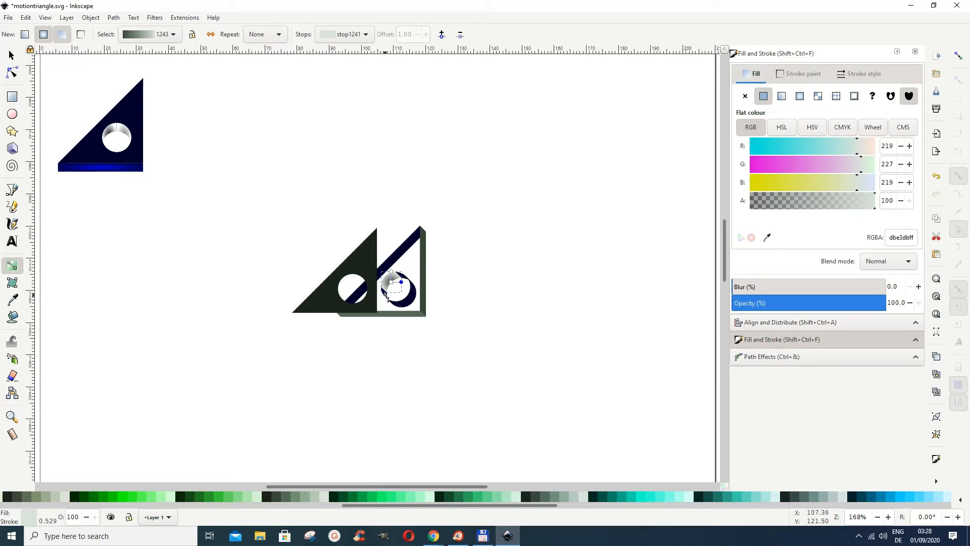
- Give the lower-left wall segment of the hole a radial gradient fill
{"action": "key", "text": "s"}
{"action": "left_click", "coordinate": [385, 294]}
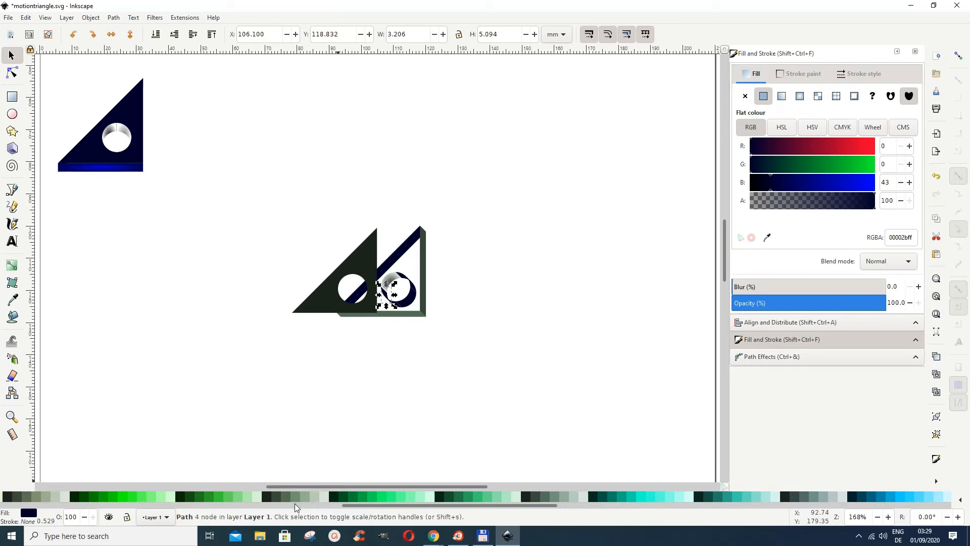
{"action": "left_click", "coordinate": [798, 96]}
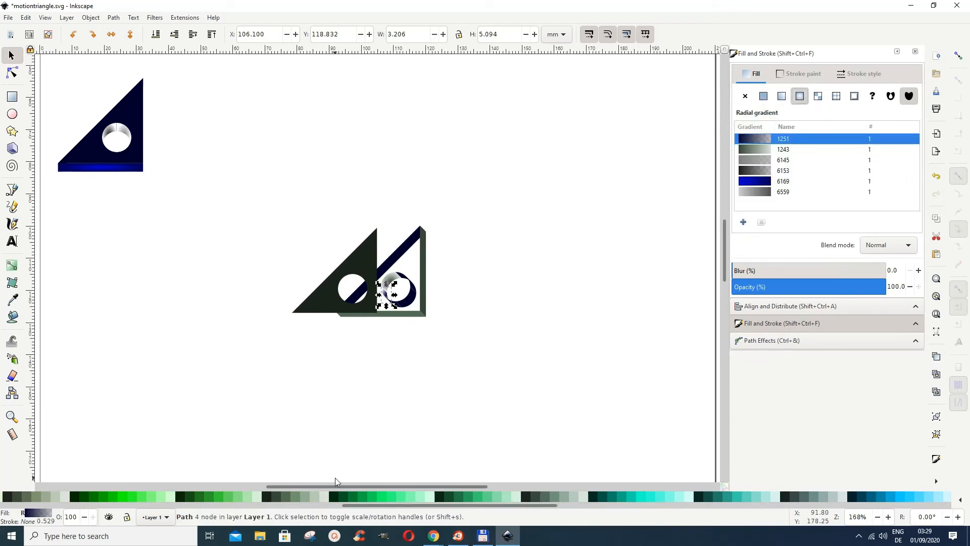
- Colour the lower-left hole segment's radial gradient with #536C53 at the outer stop and #DBE3DB at the centre
{"action": "left_click", "coordinate": [13, 266]}
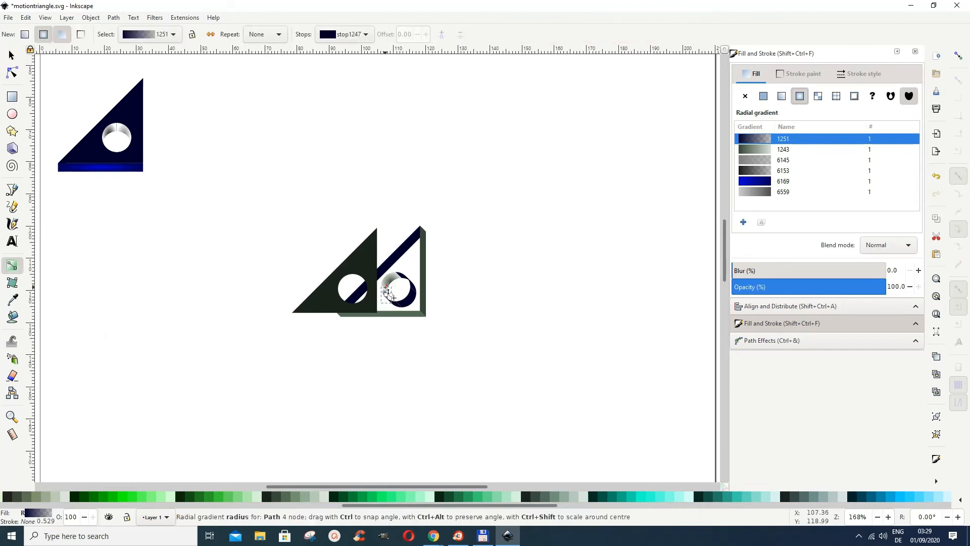
{"action": "left_click", "coordinate": [387, 289]}
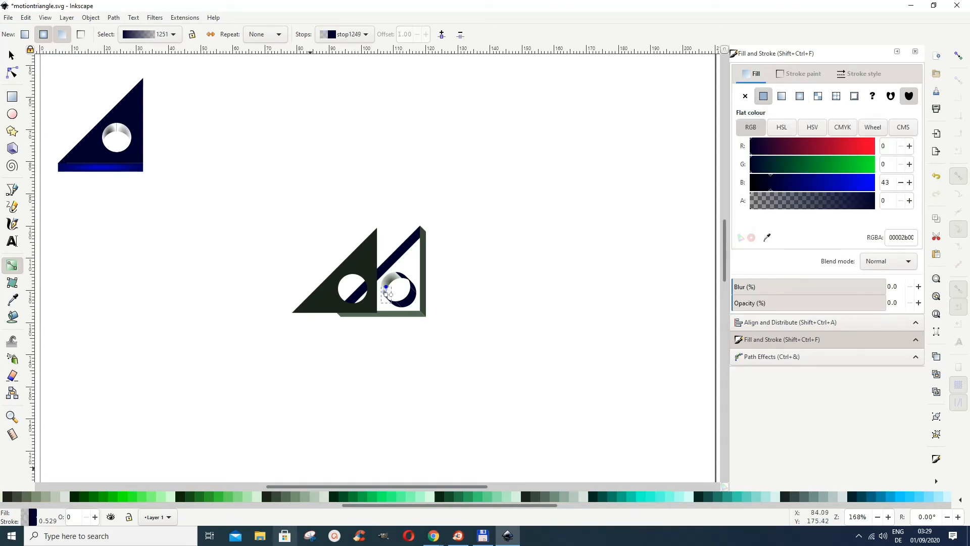
{"action": "left_click", "coordinate": [277, 495]}
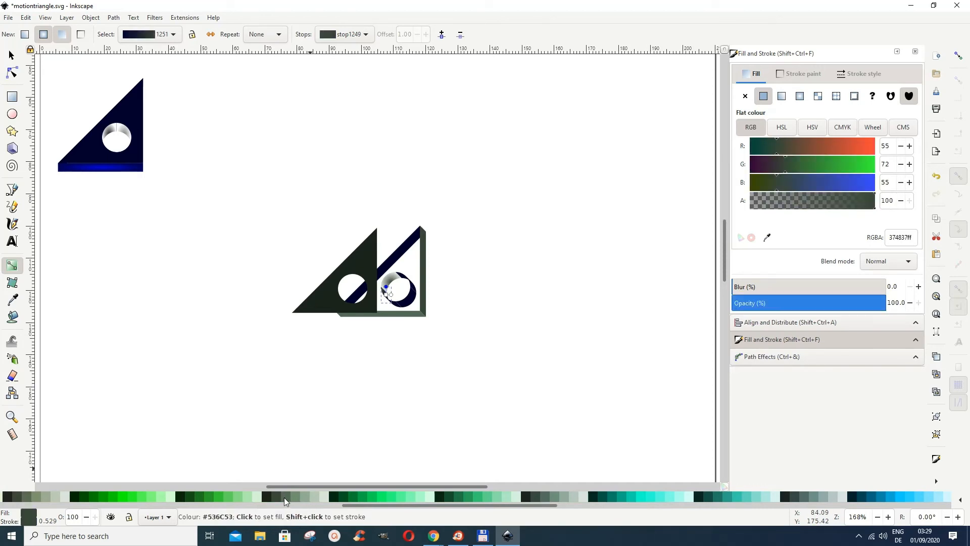
{"action": "left_click", "coordinate": [284, 498]}
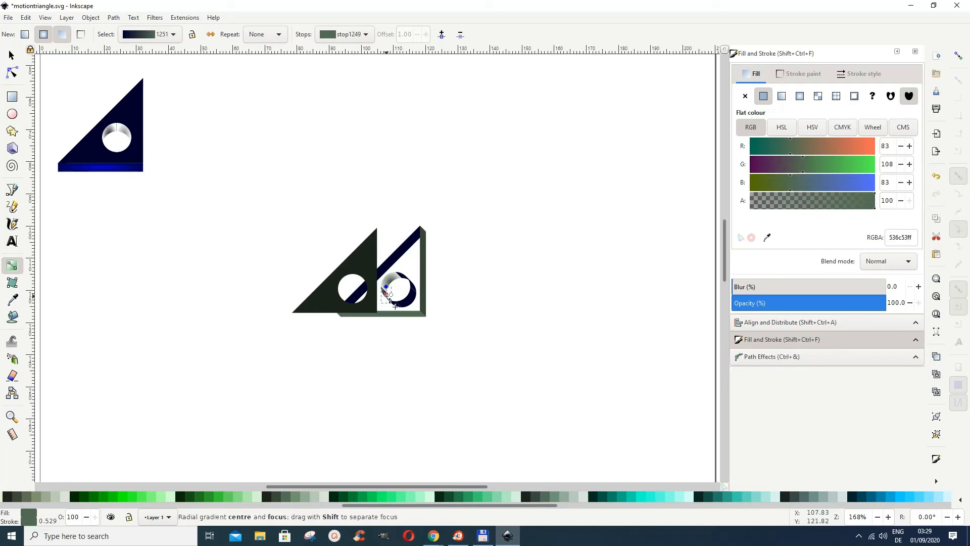
{"action": "left_click", "coordinate": [387, 294]}
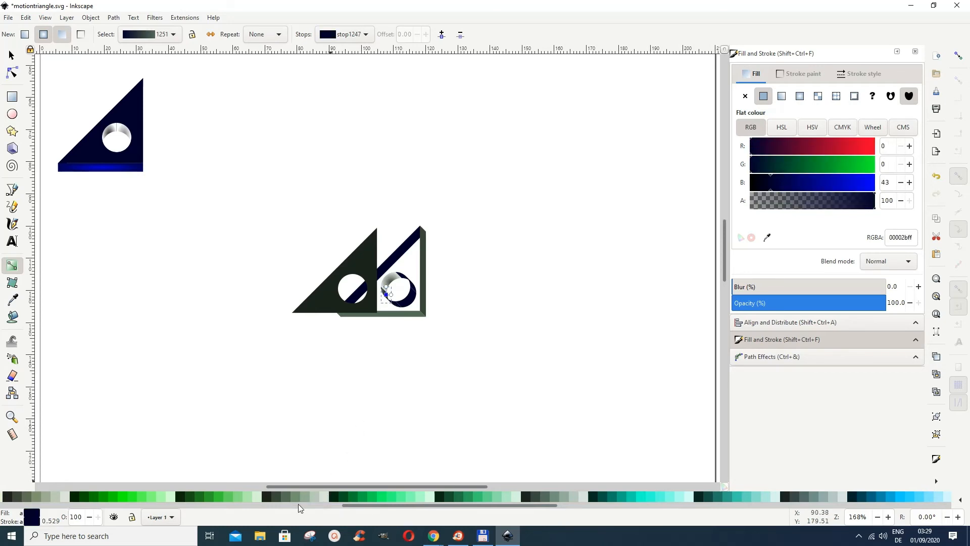
{"action": "left_click", "coordinate": [321, 497]}
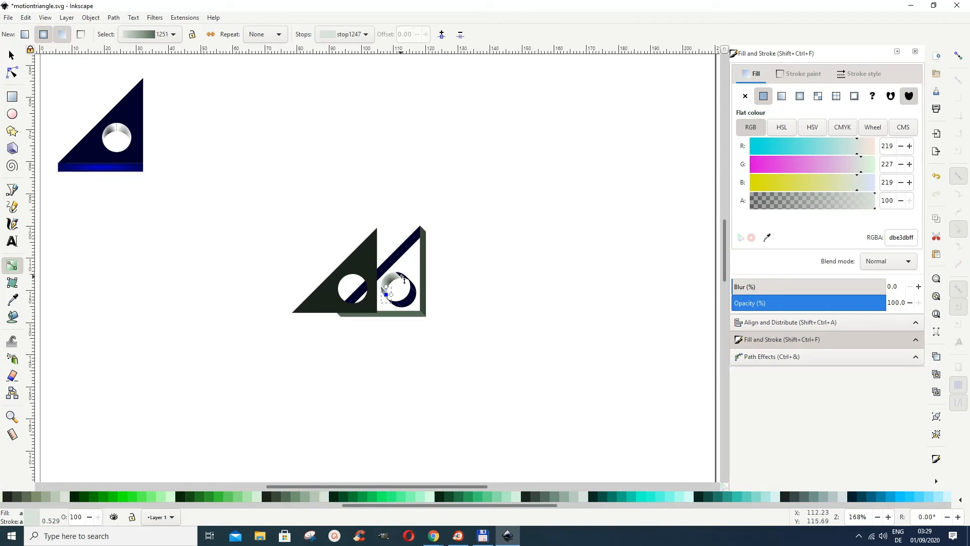
- Fill the right wall segment of the hole with flat green #008033
{"action": "left_click", "coordinate": [11, 54]}
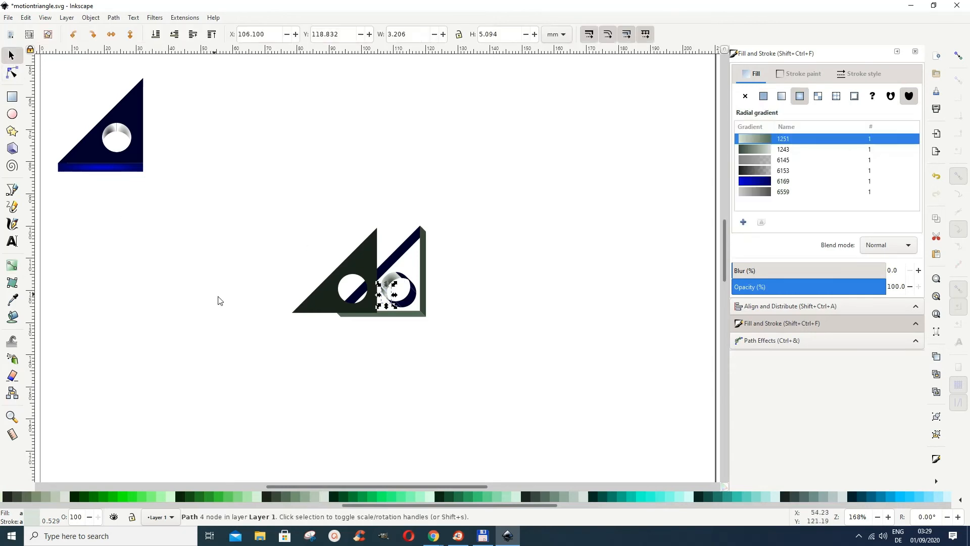
{"action": "left_click", "coordinate": [408, 279]}
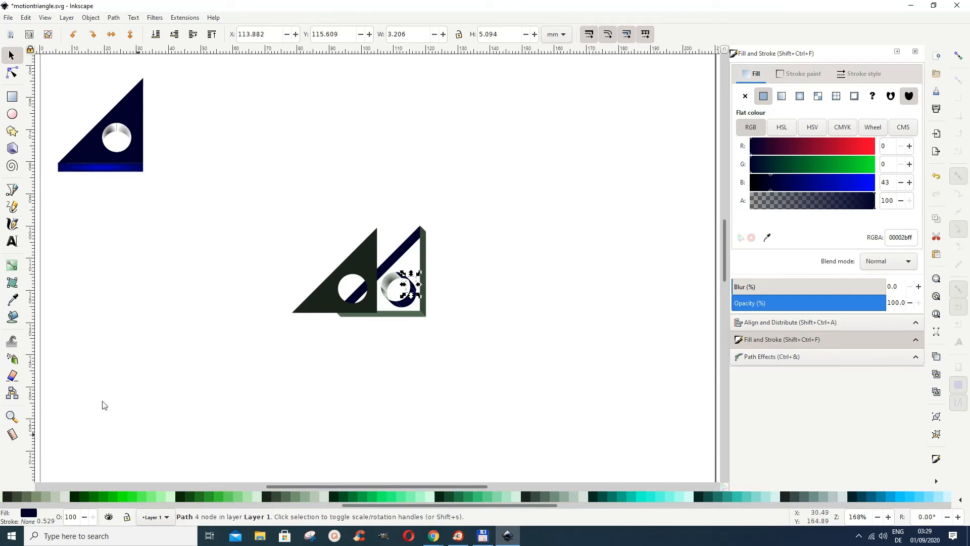
{"action": "left_click", "coordinate": [800, 97]}
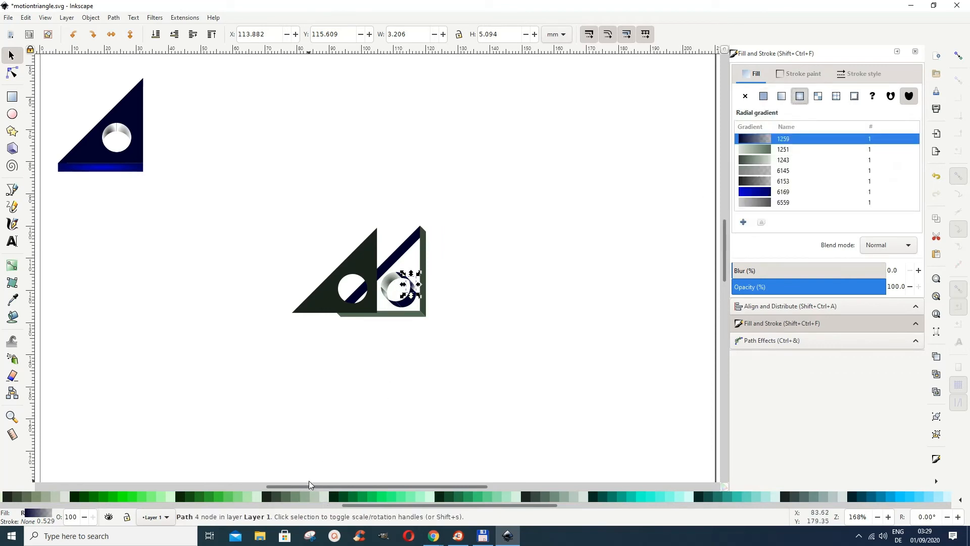
{"action": "left_click", "coordinate": [353, 496]}
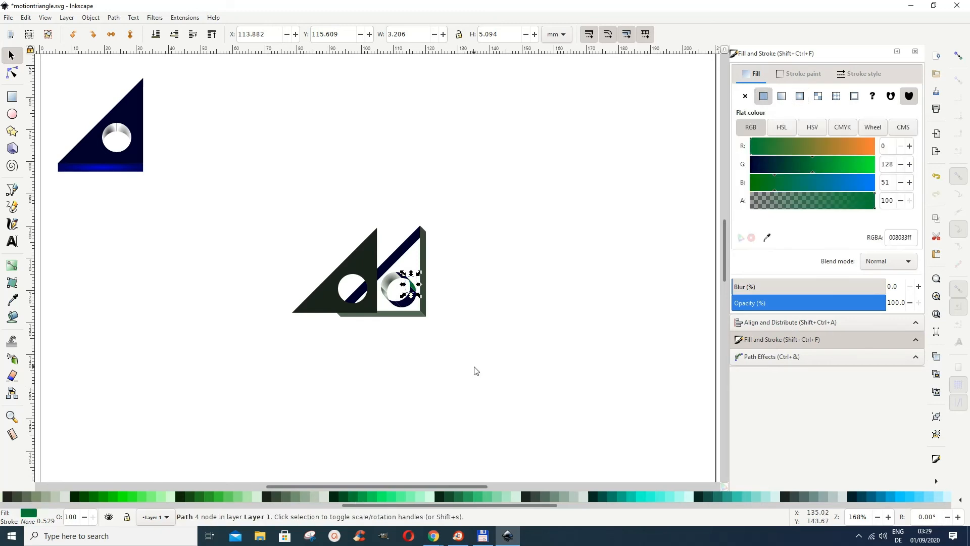
- Fill the upper-right wall segment of the hole with #536C53 and convert that fill to a radial gradient
{"action": "left_click", "coordinate": [443, 312]}
{"action": "left_click", "coordinate": [405, 279]}
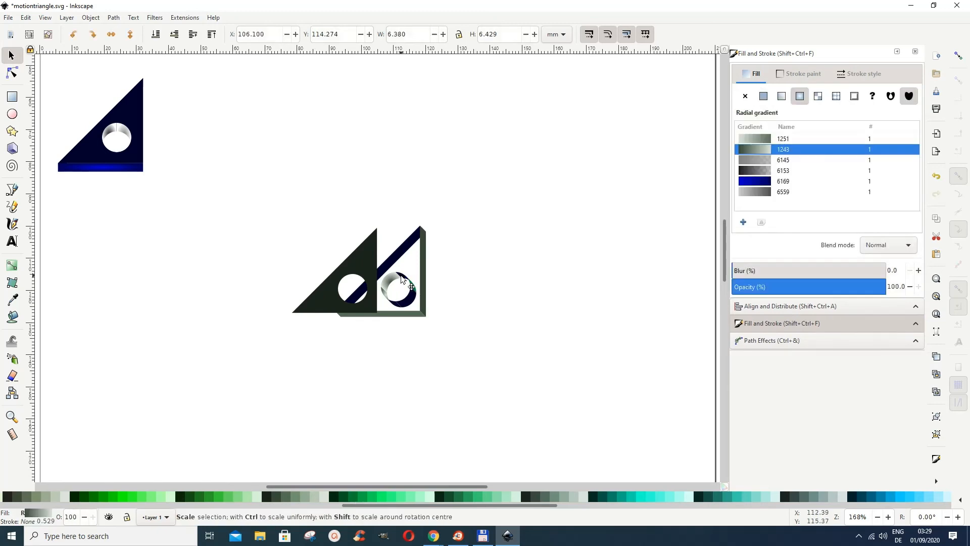
{"action": "left_click", "coordinate": [414, 287]}
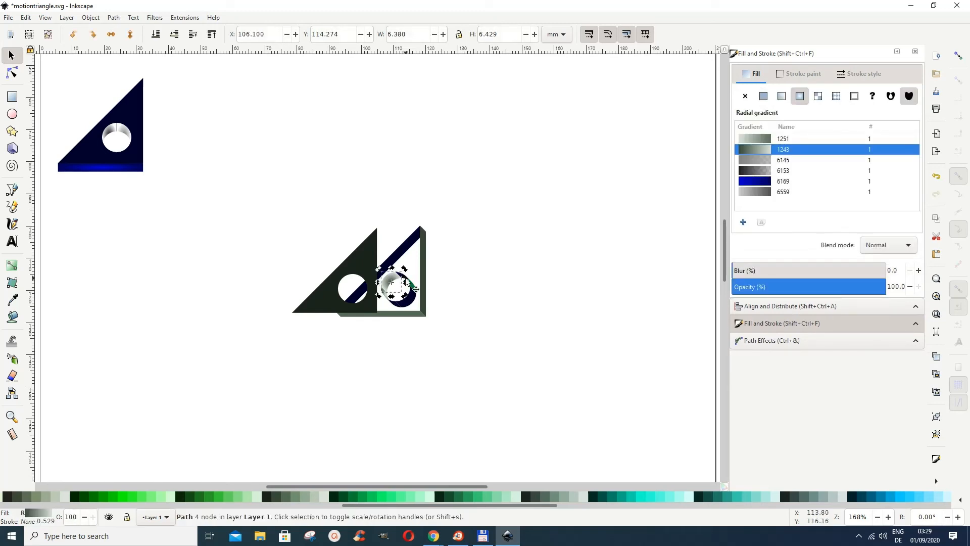
{"action": "left_click", "coordinate": [416, 287]}
{"action": "left_click", "coordinate": [427, 367]}
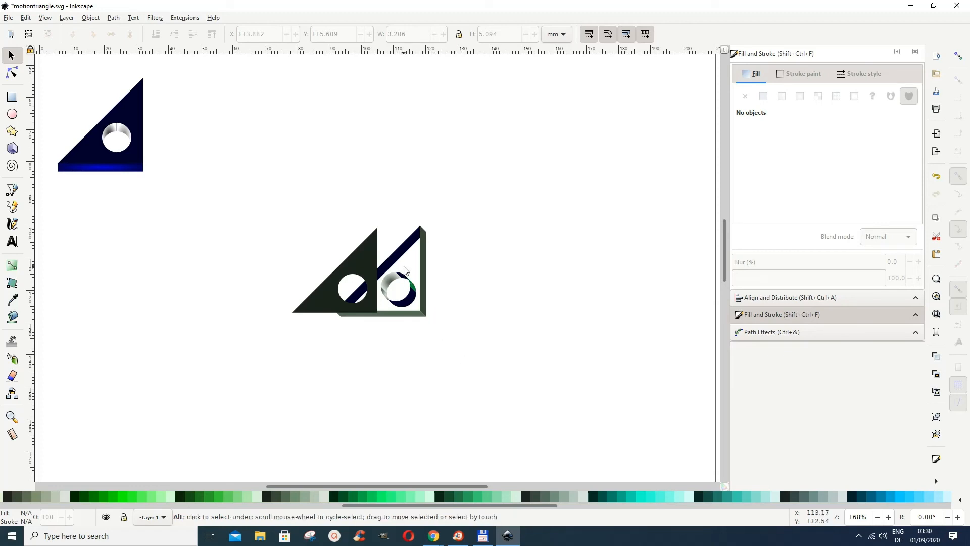
{"action": "left_click_drag", "start_coordinate": [404, 266], "coordinate": [402, 286]}
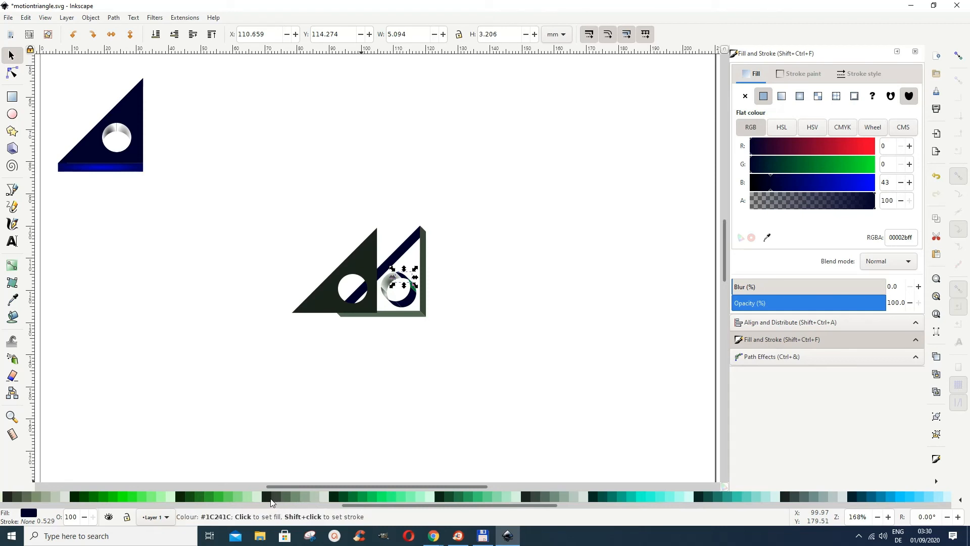
{"action": "left_click", "coordinate": [285, 498]}
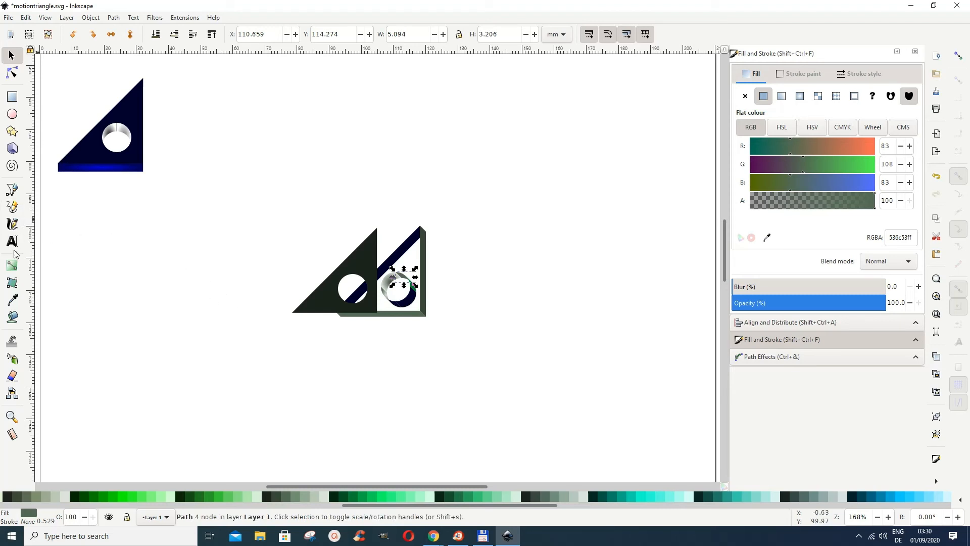
{"action": "left_click", "coordinate": [802, 100]}
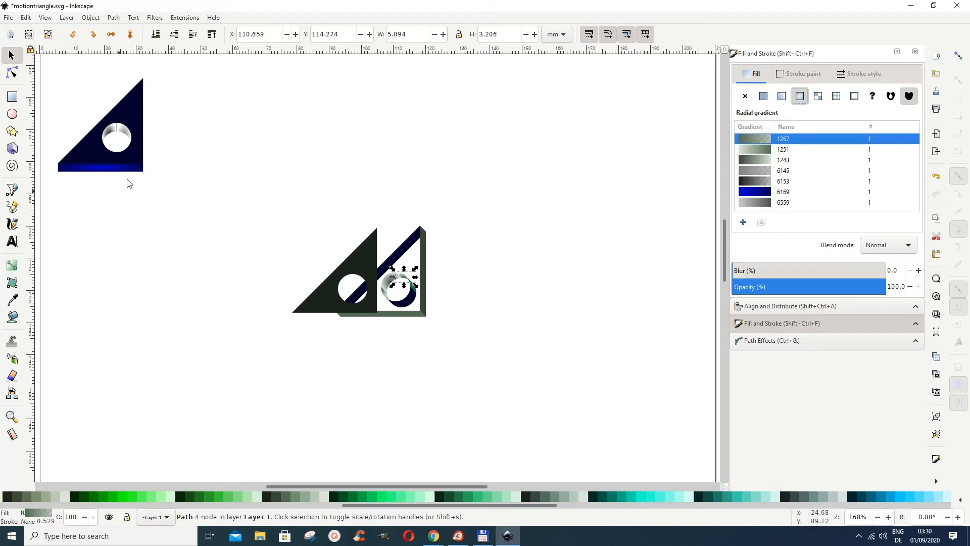
- Set the outer stop of the upper-right hole segment's radial gradient to #DBE3DB
{"action": "left_click", "coordinate": [12, 264]}
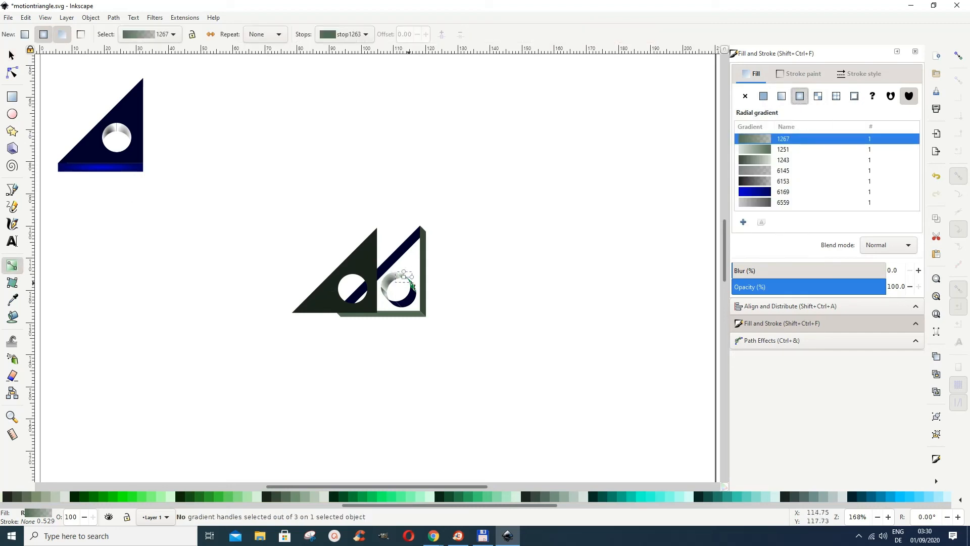
{"action": "left_click", "coordinate": [412, 276]}
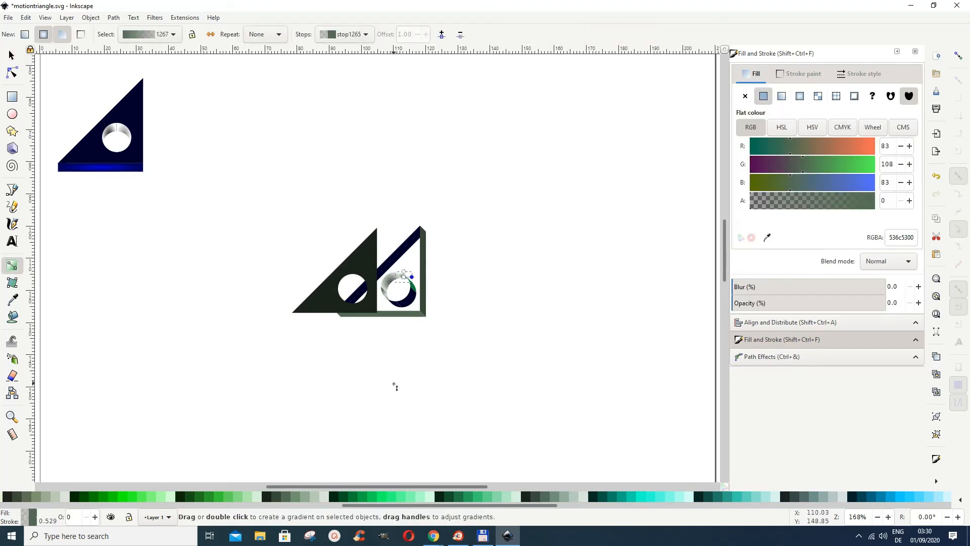
{"action": "left_click", "coordinate": [397, 276]}
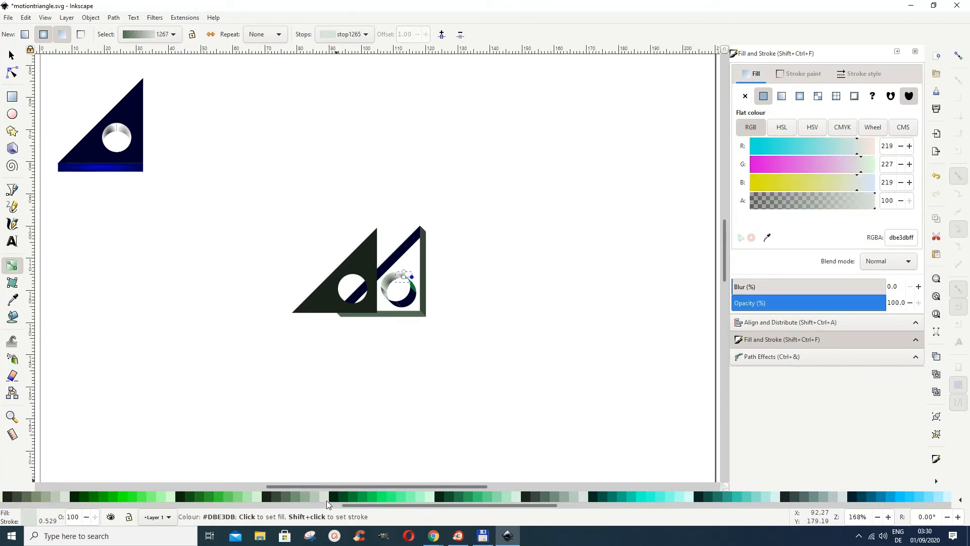
{"action": "left_click", "coordinate": [403, 277]}
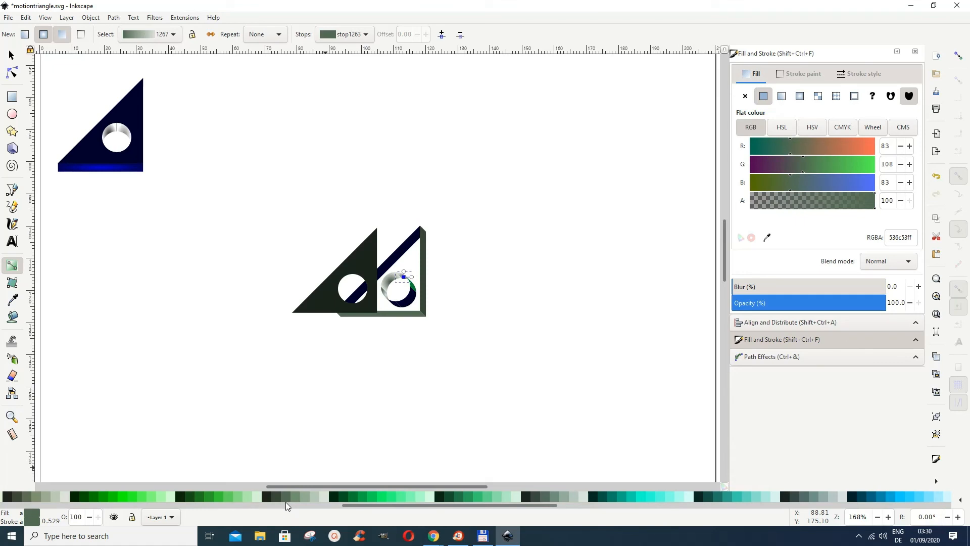
{"action": "left_click", "coordinate": [12, 55]}
{"action": "left_click", "coordinate": [196, 343]}
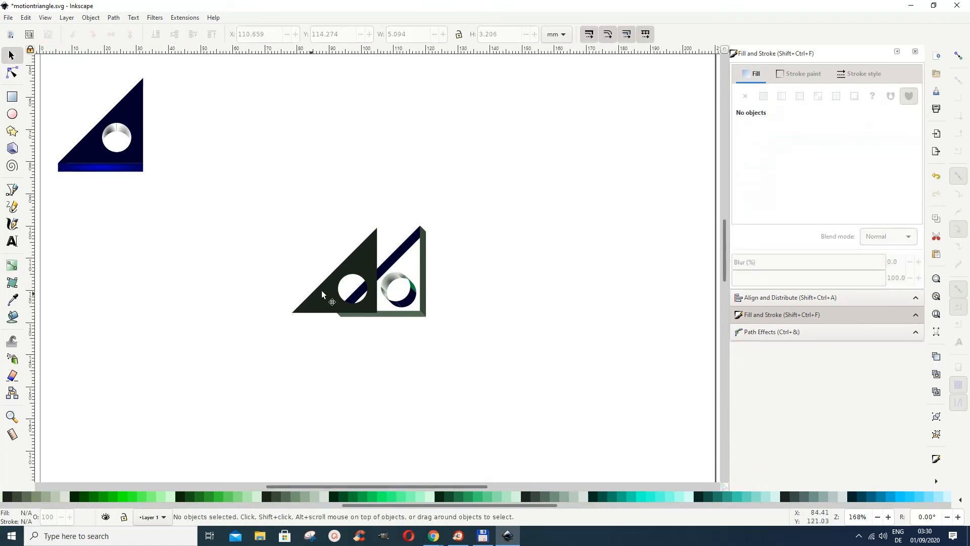
- Move the dark front triangle onto its extruded side faces, at about X 91.8 mm and Y 100.0 mm
{"action": "left_click_drag", "start_coordinate": [352, 272], "coordinate": [395, 265]}
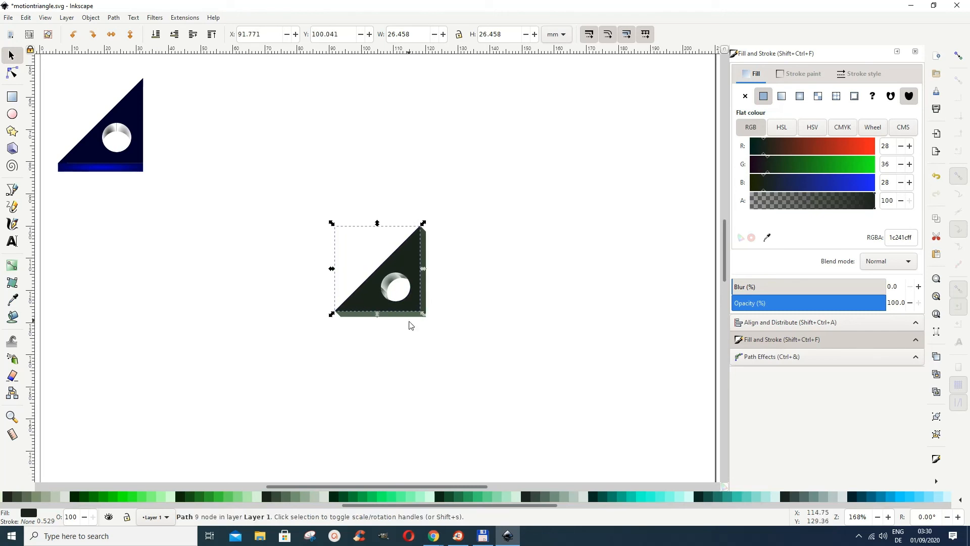
{"action": "left_click", "coordinate": [423, 384]}
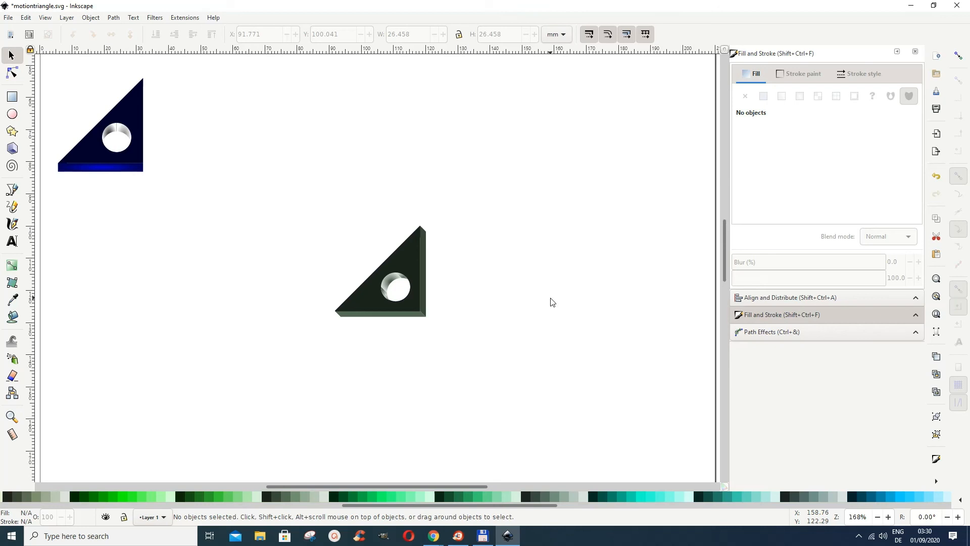
- Give the bottom side face of the green triangle a radial gradient fill and make its gradient stops editable
{"action": "left_click", "coordinate": [385, 317]}
{"action": "left_click", "coordinate": [389, 317]}
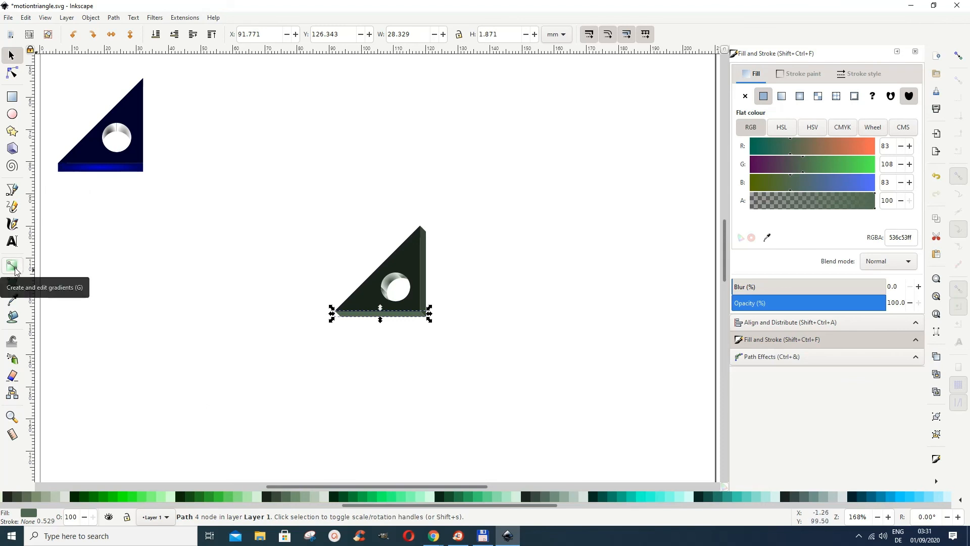
{"action": "left_click", "coordinate": [800, 97]}
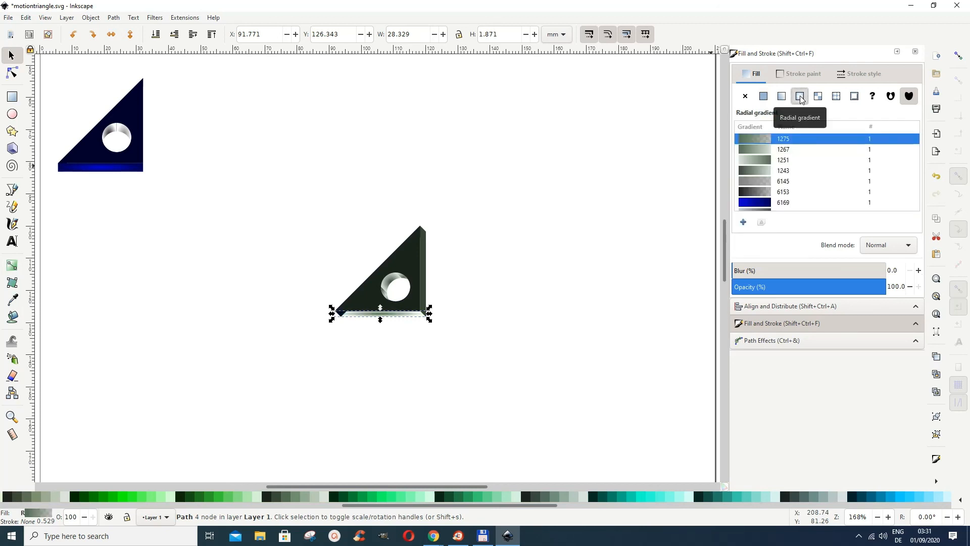
{"action": "left_click", "coordinate": [12, 266]}
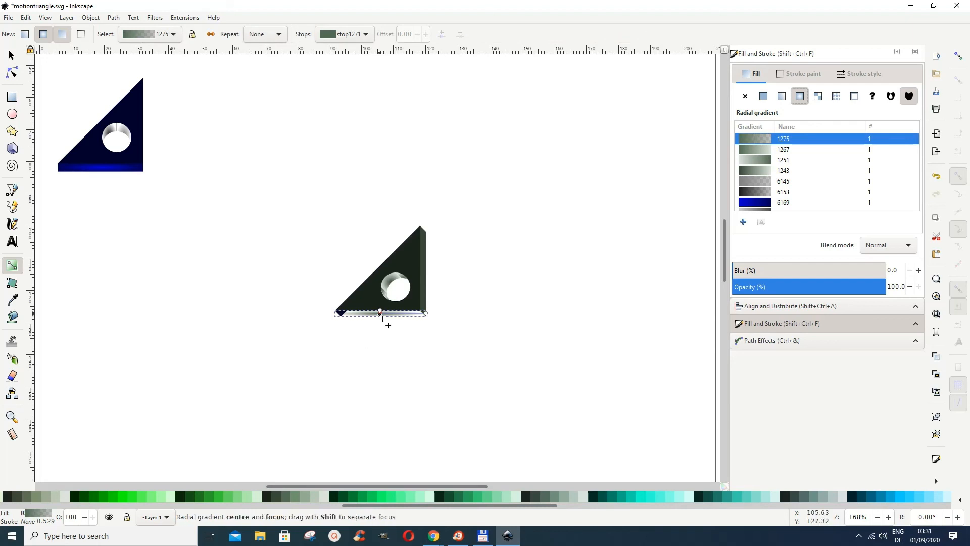
- Colour the bottom side face's radial gradient with #93AC93 at the centre and #1C241C at the outer stop
{"action": "left_click", "coordinate": [380, 312]}
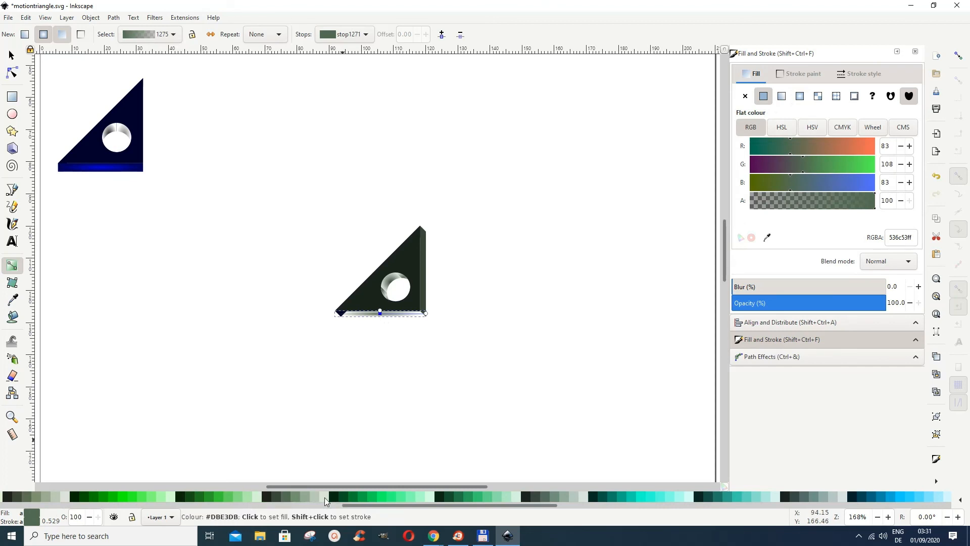
{"action": "left_click", "coordinate": [308, 497]}
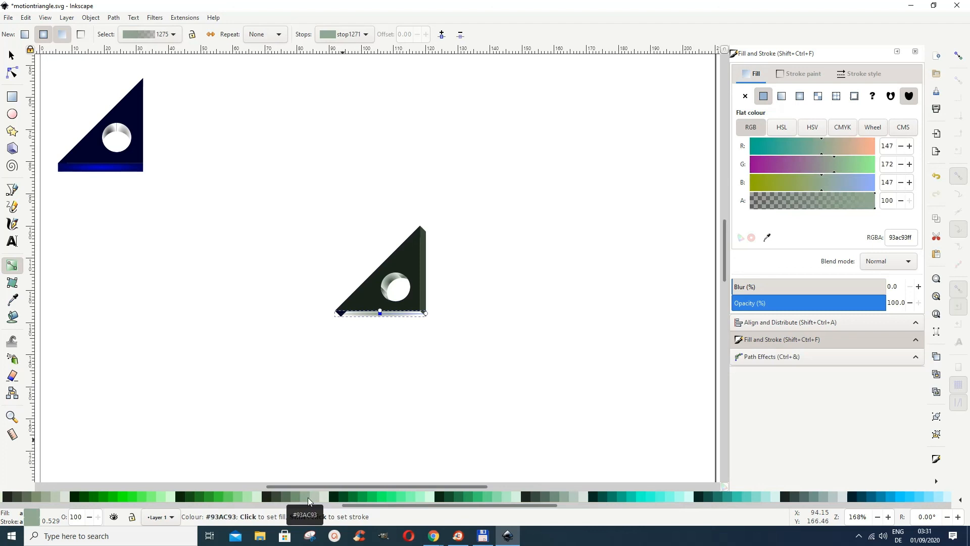
{"action": "left_click", "coordinate": [381, 313]}
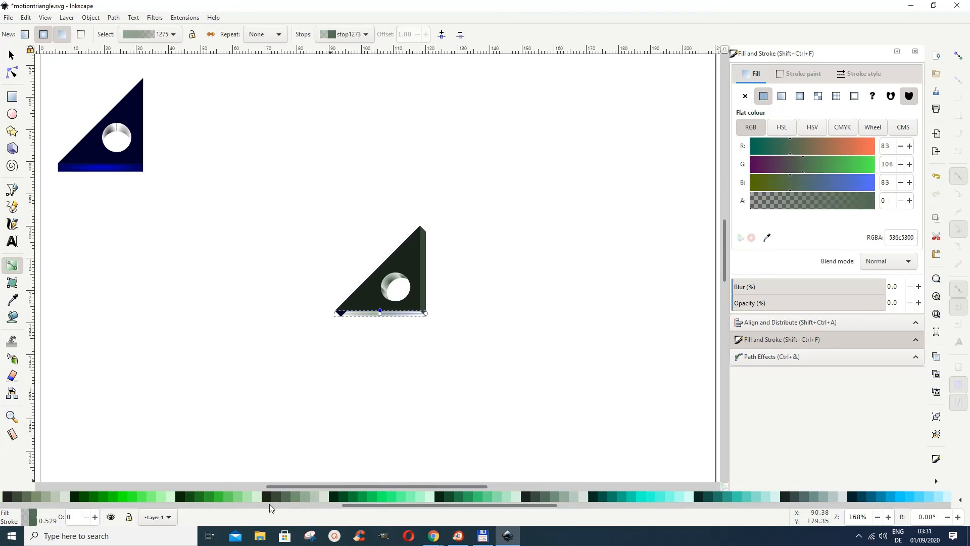
{"action": "left_click", "coordinate": [267, 501]}
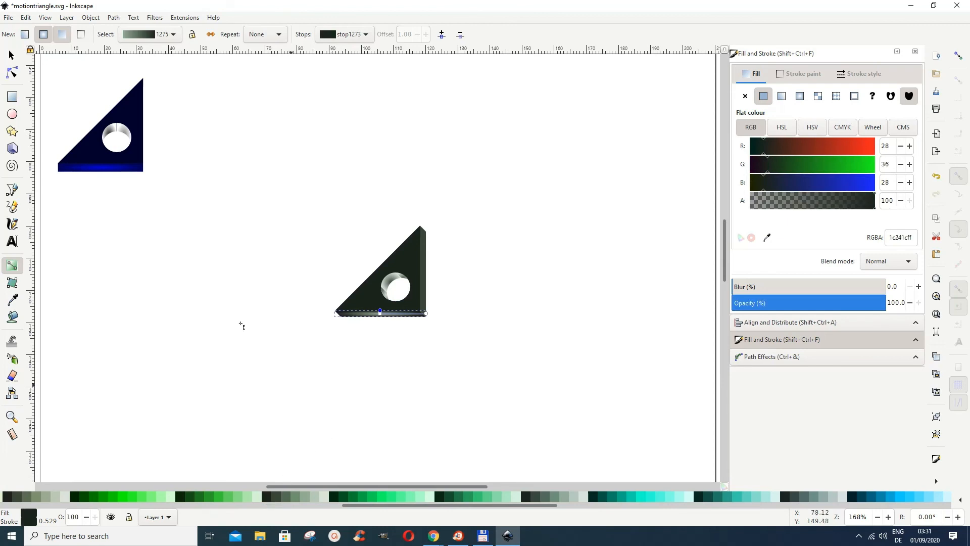
{"action": "left_click", "coordinate": [12, 55]}
{"action": "left_click", "coordinate": [372, 452]}
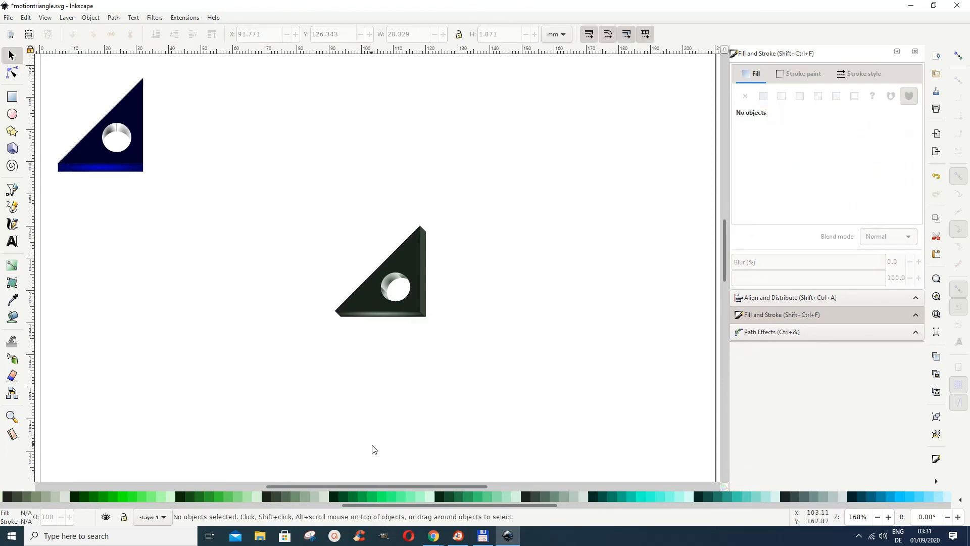